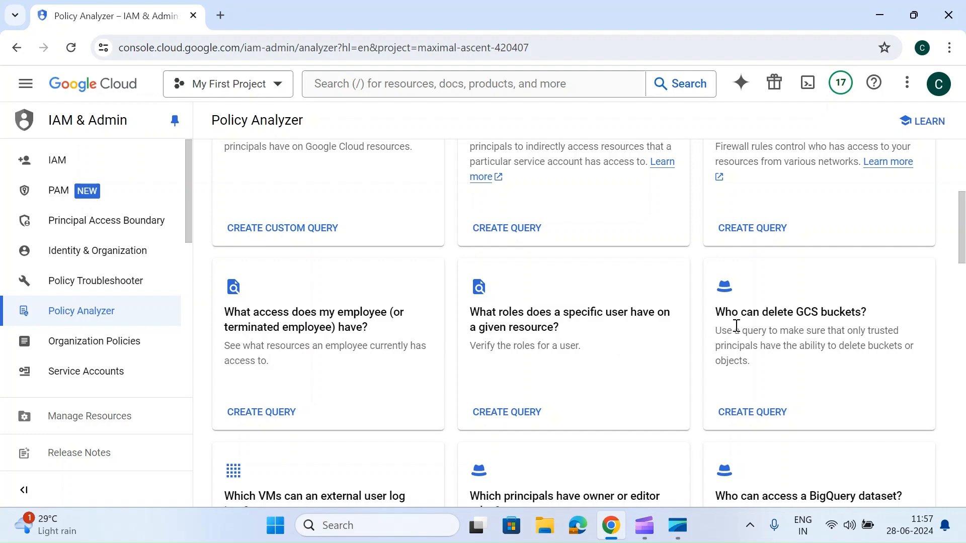
- Examine the Policy Analyzer query templates for policies, organization policies and recent activity, along with the query limit notice
scroll(592, 342, down, 3)
scroll(592, 342, down, 1)
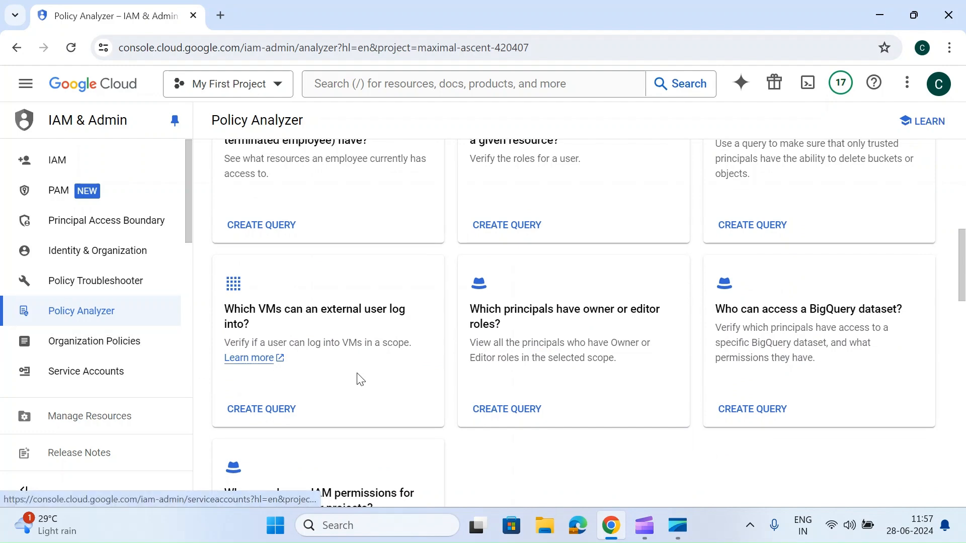
scroll(359, 379, down, 3)
scroll(359, 380, up, 6)
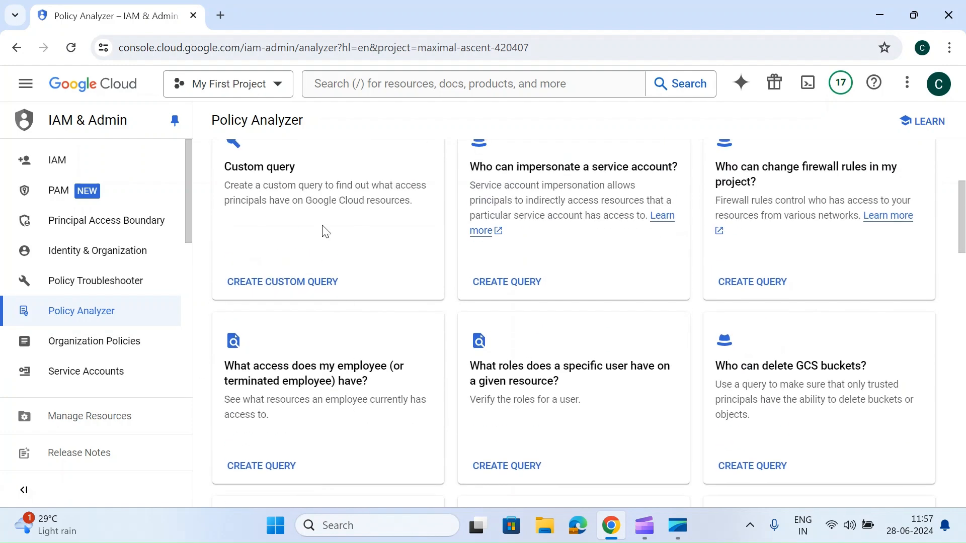
scroll(394, 269, down, 12)
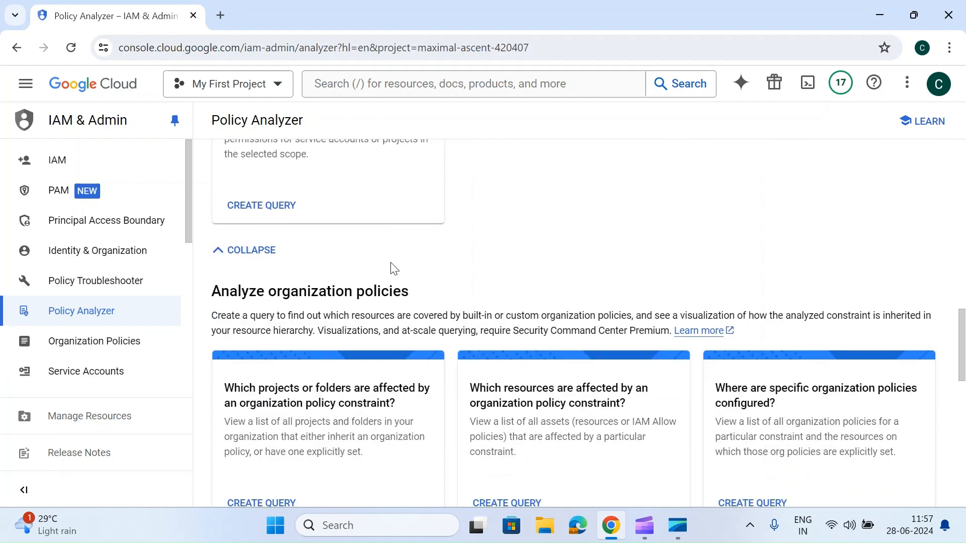
click(253, 267)
scroll(380, 350, down, 1)
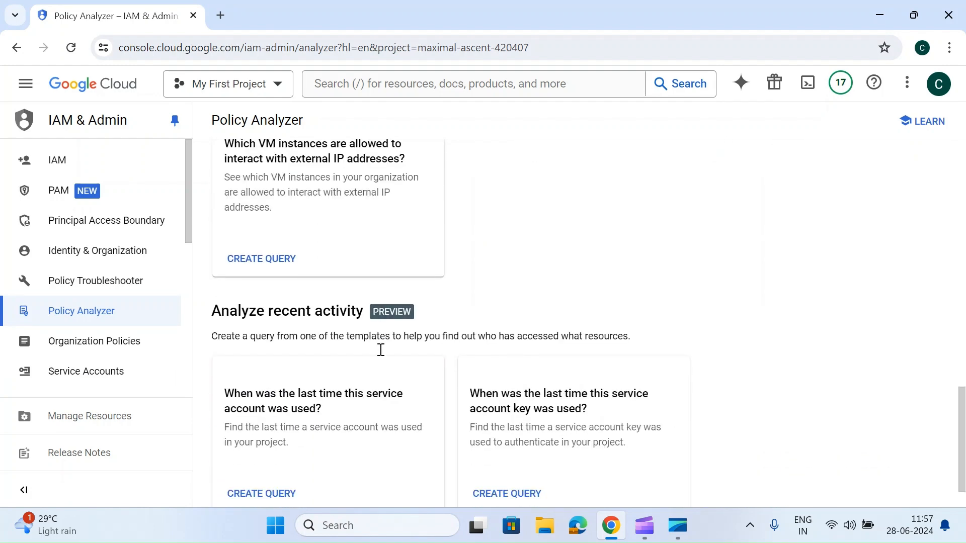
scroll(380, 352, up, 5)
scroll(385, 352, up, 4)
scroll(379, 349, down, 2)
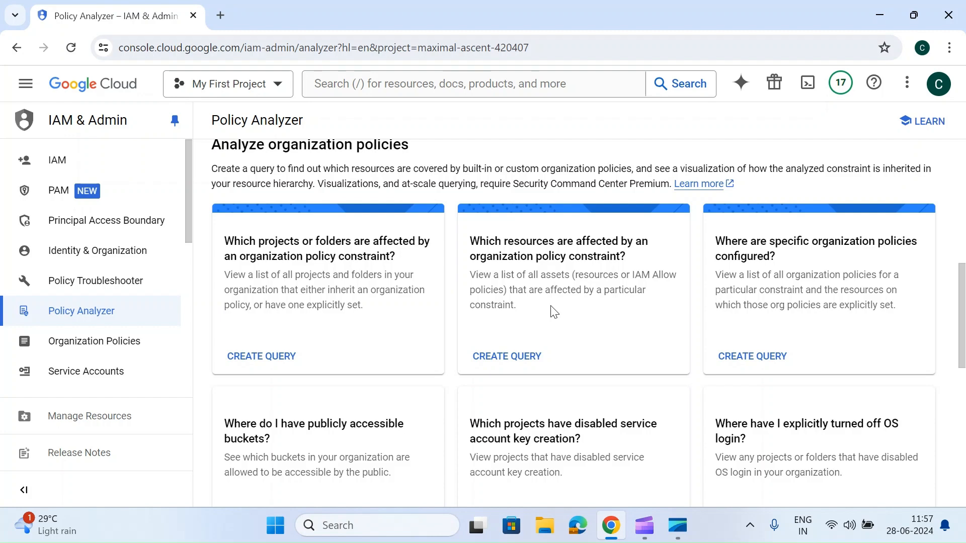
scroll(553, 311, down, 10)
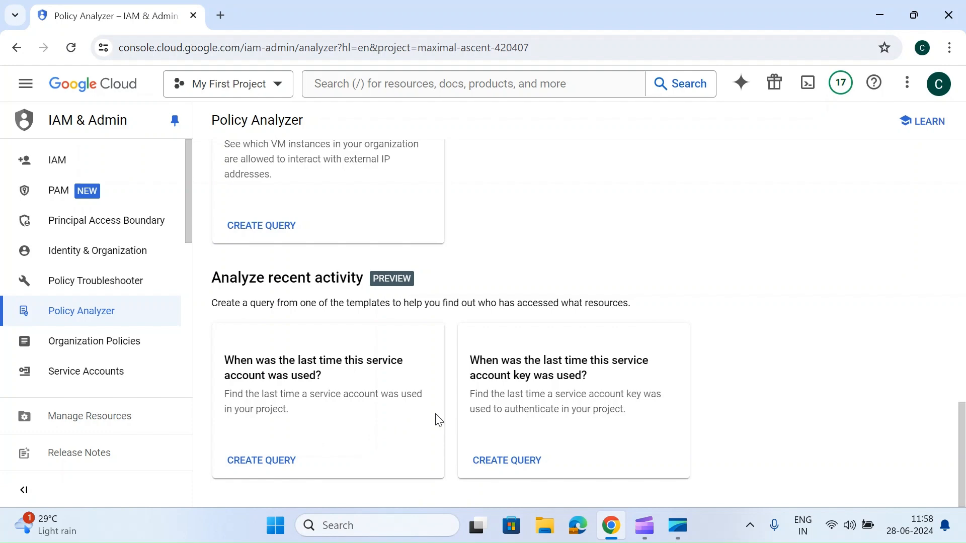
scroll(439, 420, up, 10)
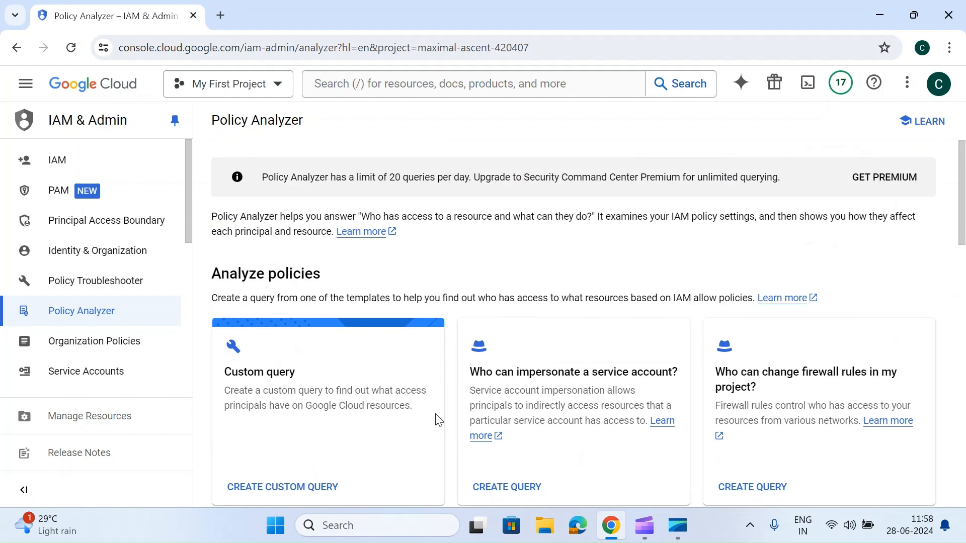
drag(263, 177, 858, 200)
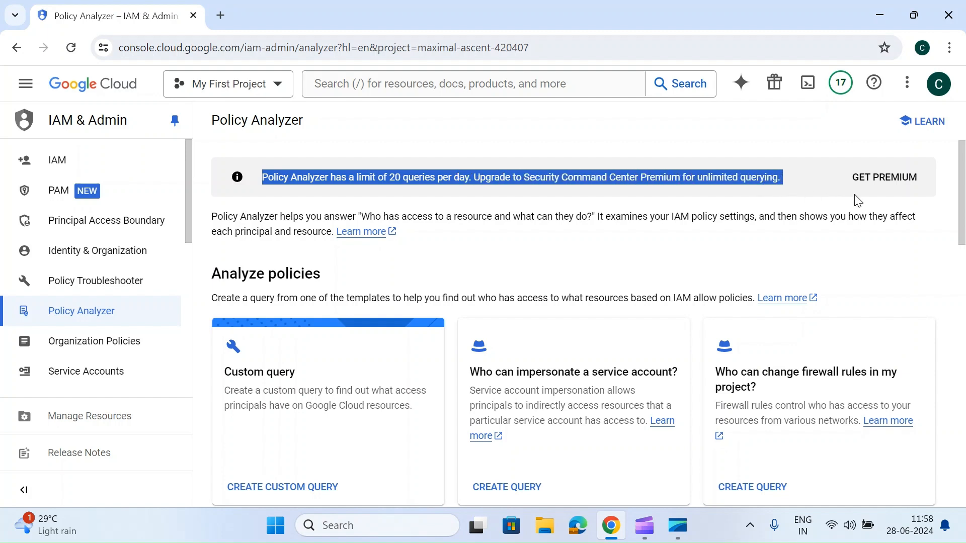
scroll(558, 297, down, 4)
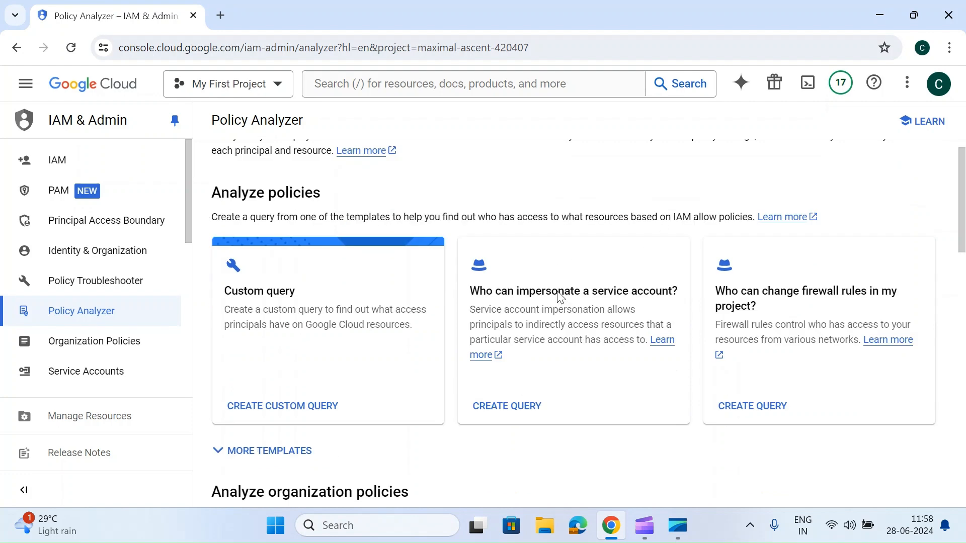
scroll(558, 297, up, 1)
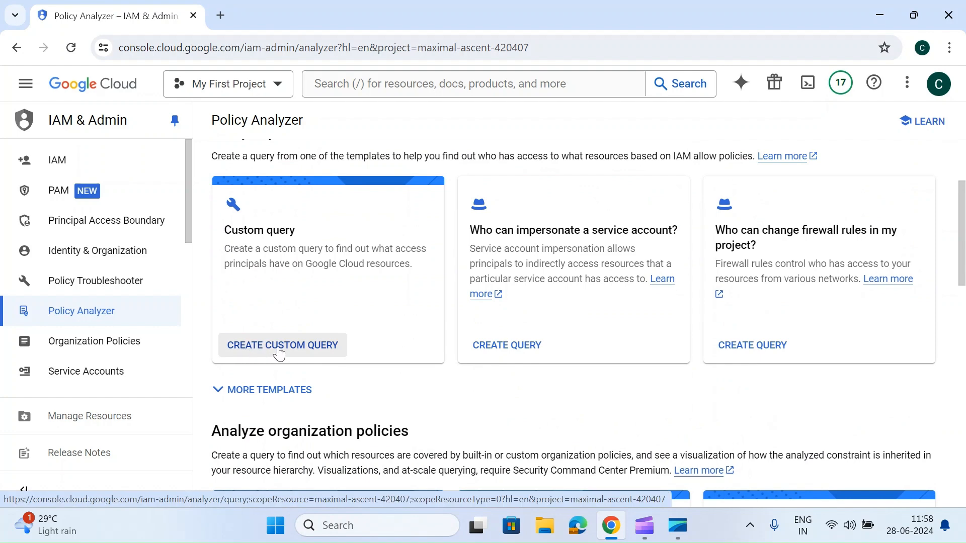
- Start a custom query and look through the resources selectable as query scope, keeping My First Project
click(279, 353)
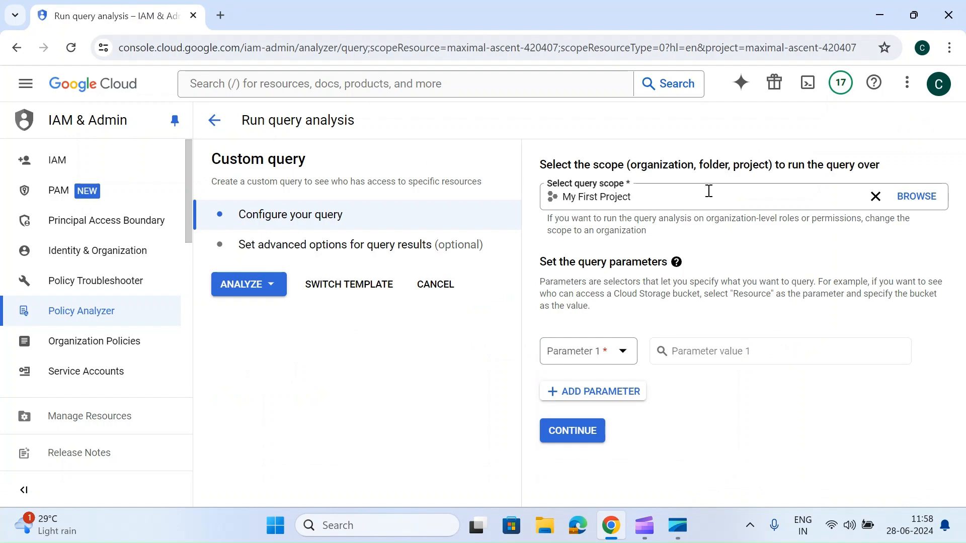
click(906, 197)
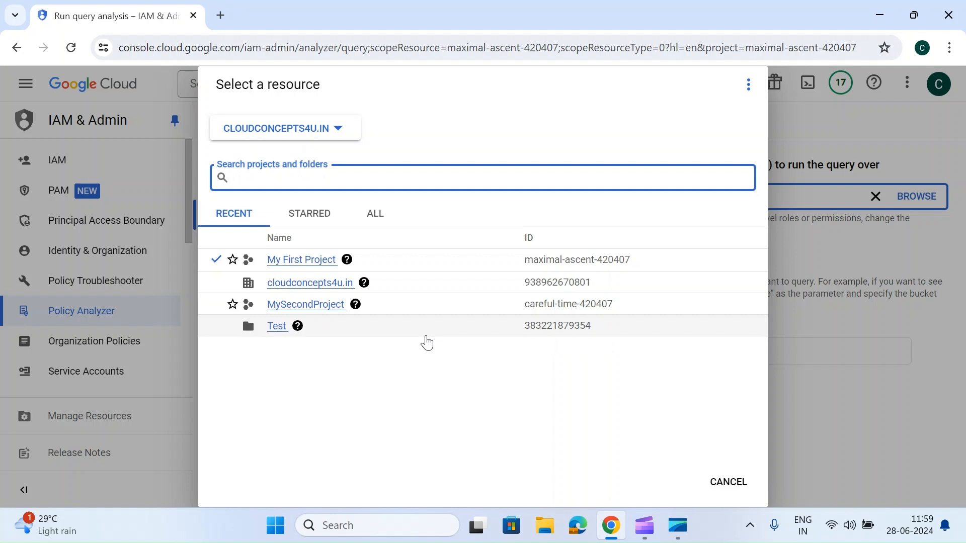
key(Escape)
- Set the first query parameter to Principal, use the signed-in account's e-mail address as its value, and add a second parameter
click(582, 351)
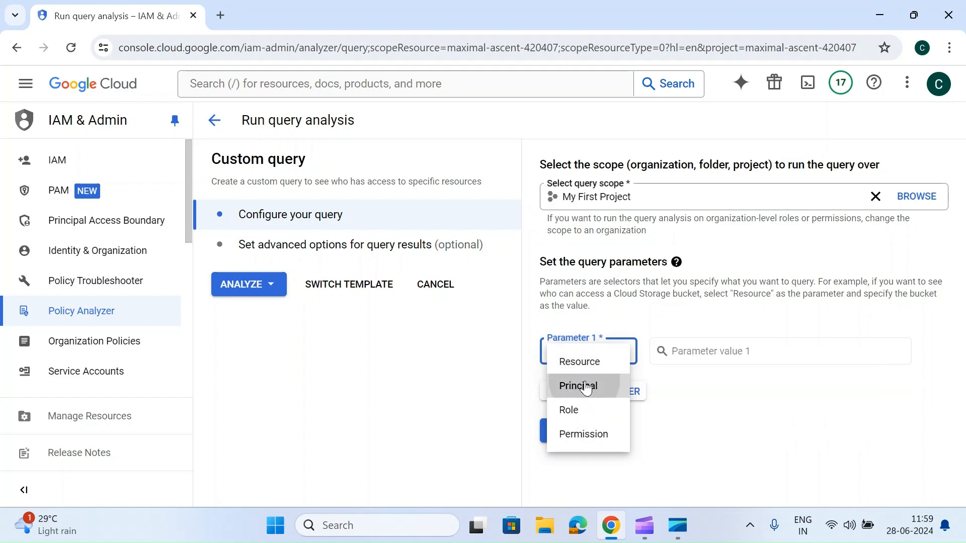
click(584, 386)
click(730, 384)
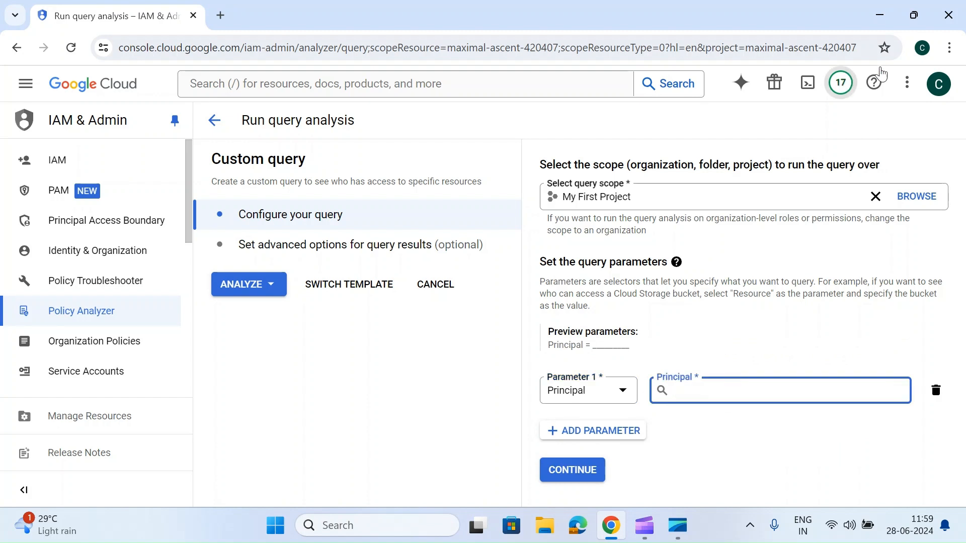
click(938, 84)
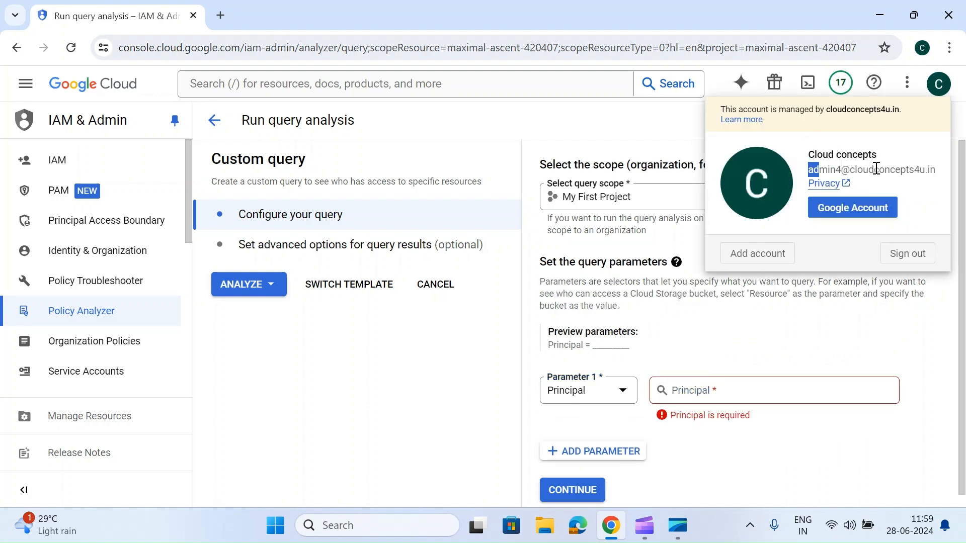
triple_click(811, 166)
click(818, 168)
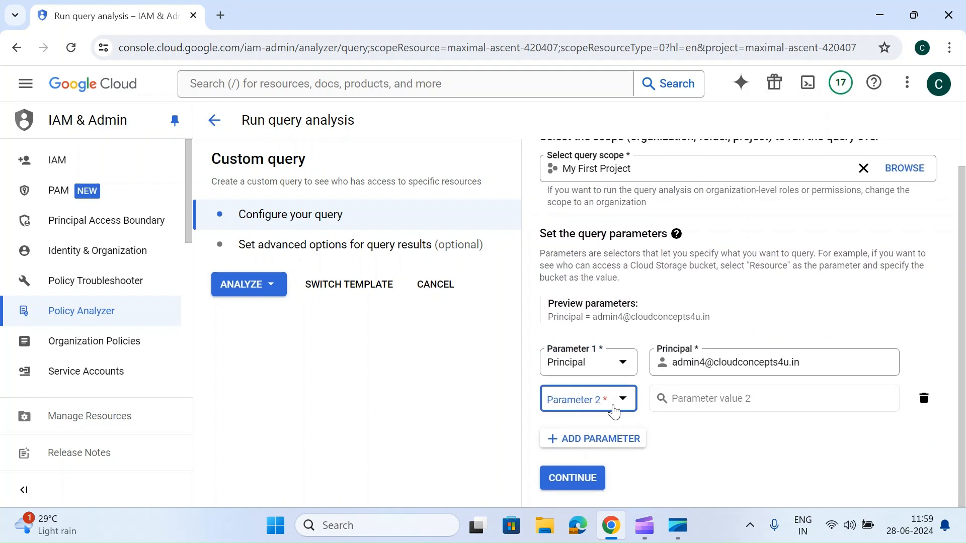
click(614, 407)
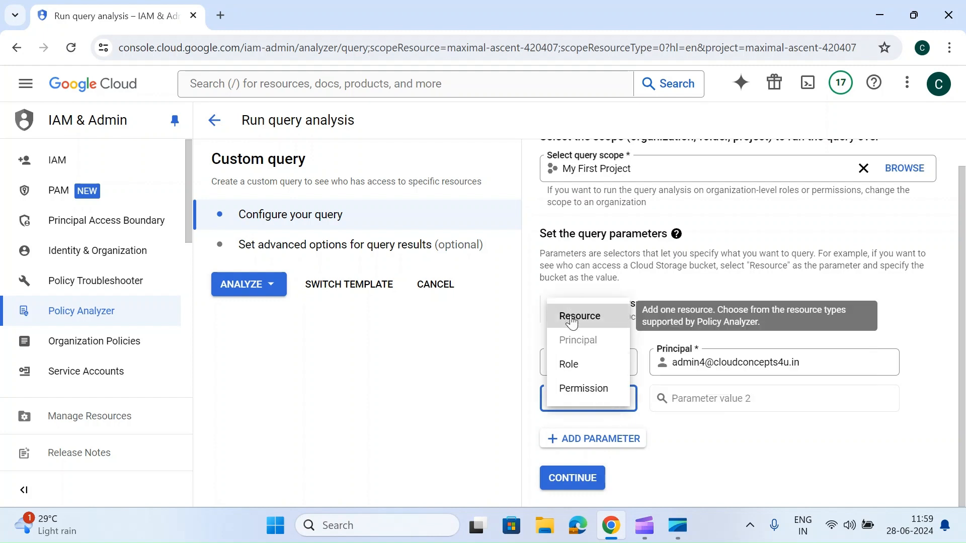
click(621, 367)
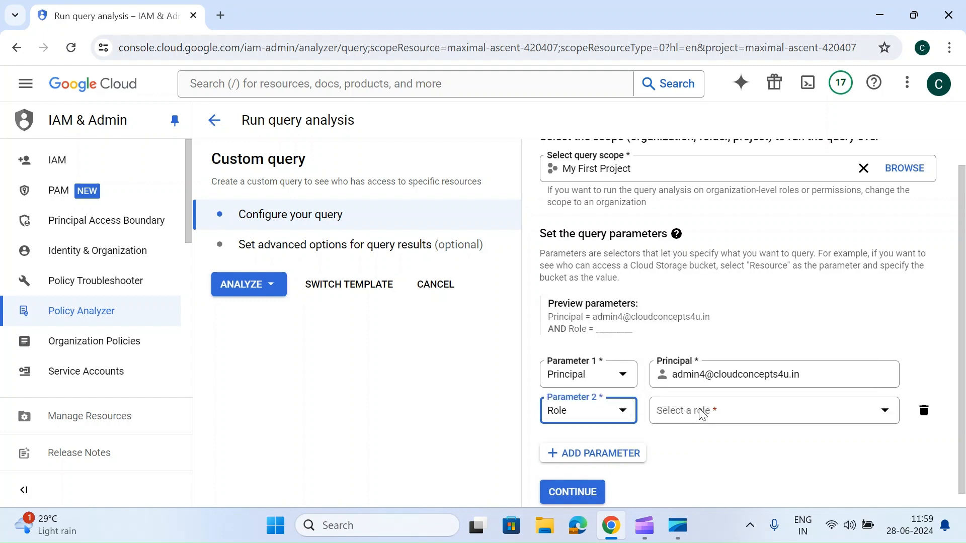
click(736, 402)
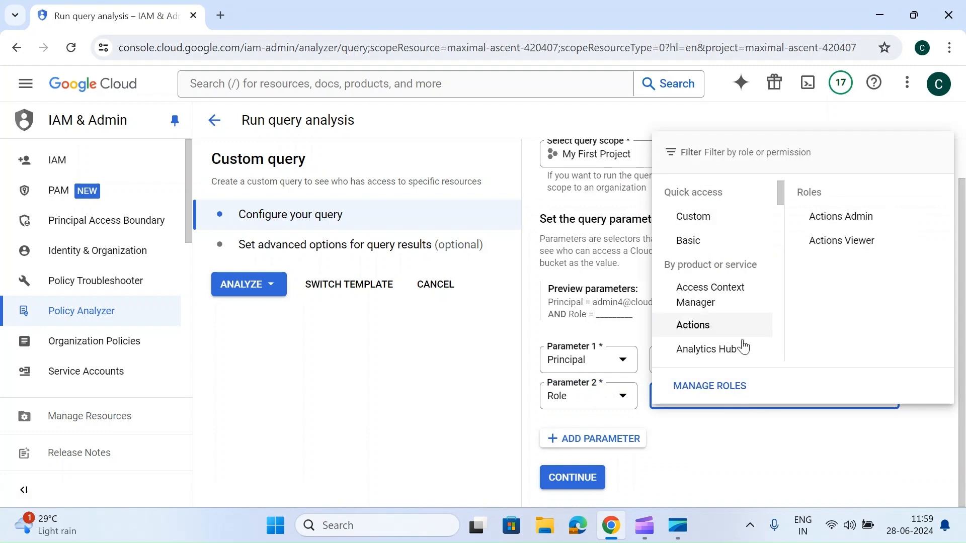
click(606, 397)
- Set the second parameter to Permission and filter the available permissions by the Storage Admin role
click(576, 400)
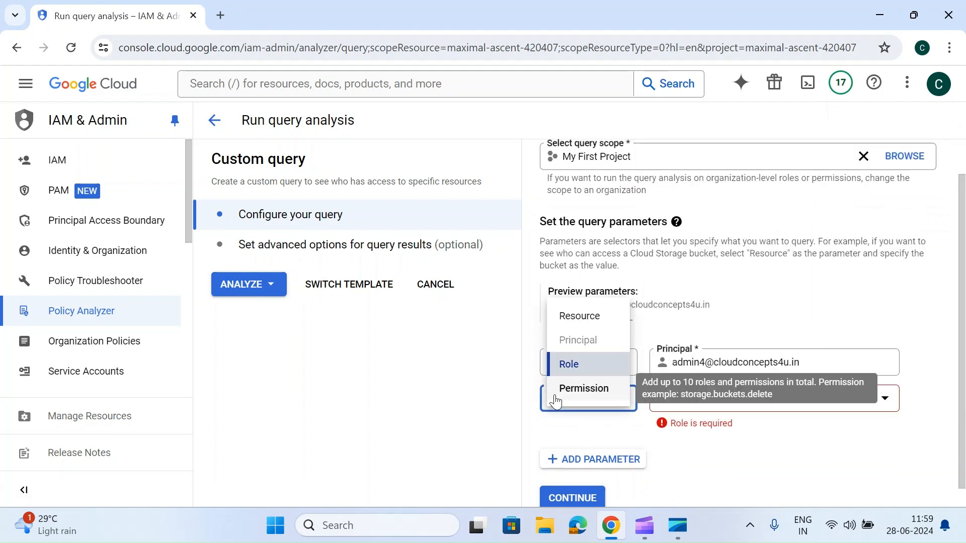
click(561, 398)
click(720, 411)
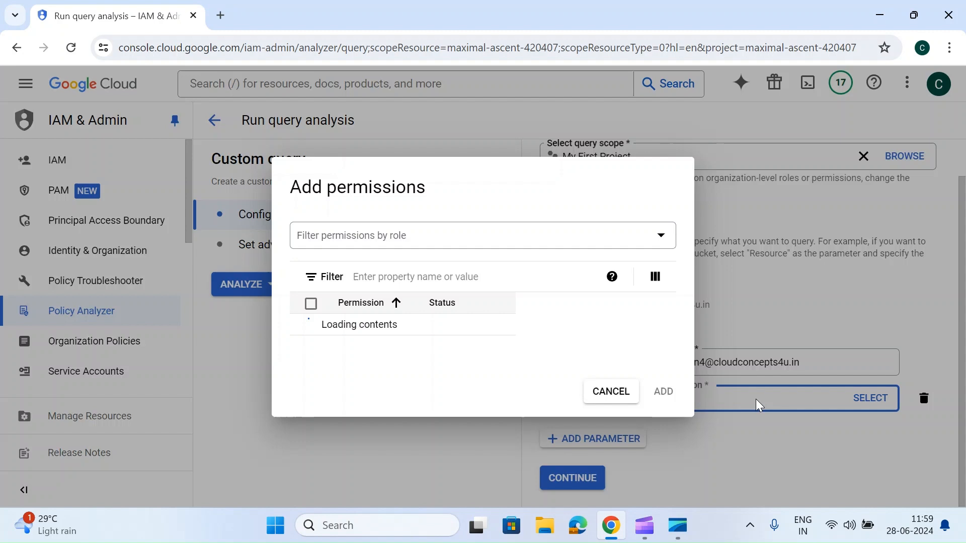
click(387, 155)
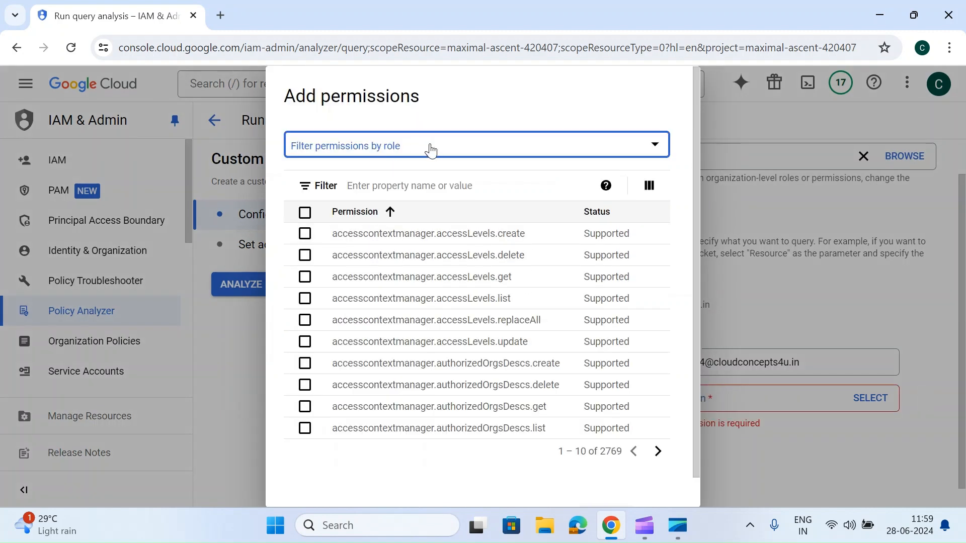
click(392, 147)
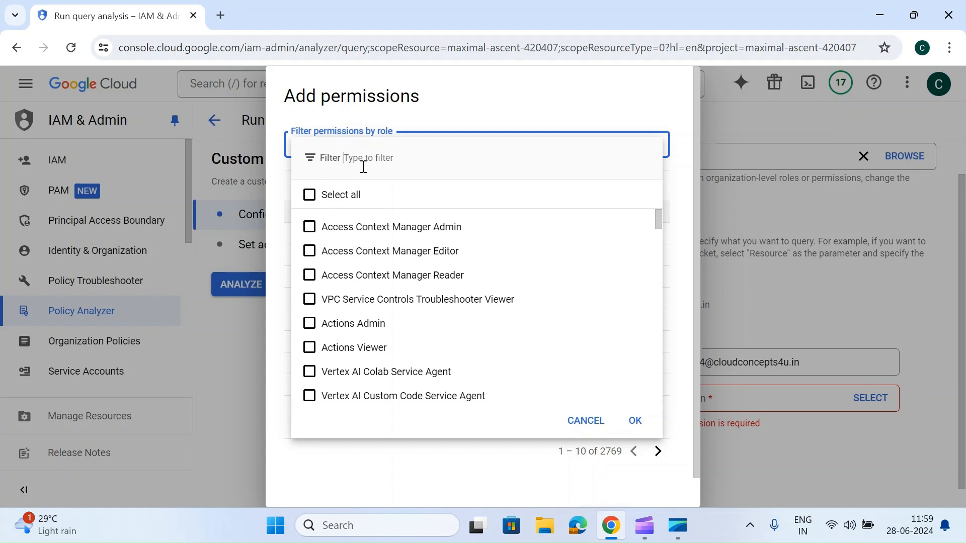
text(storage)
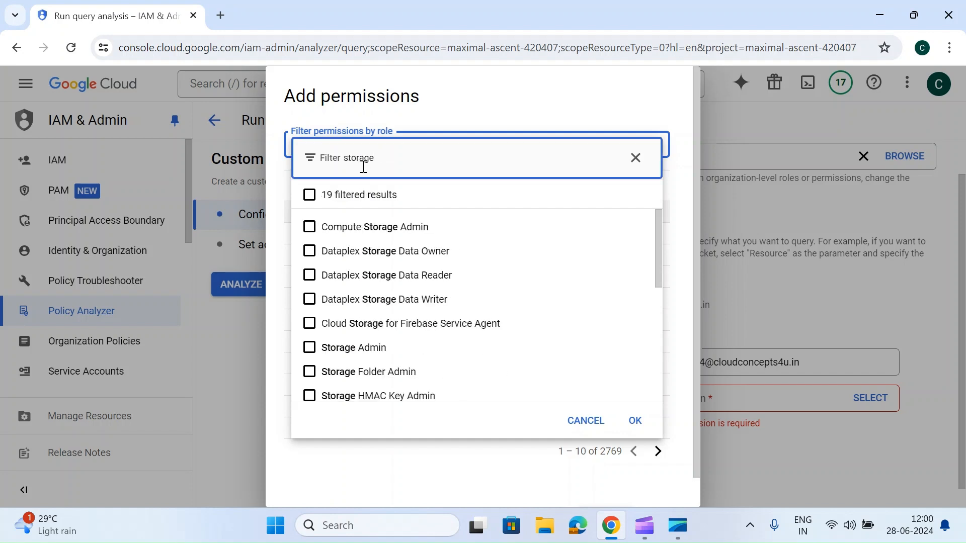
click(340, 344)
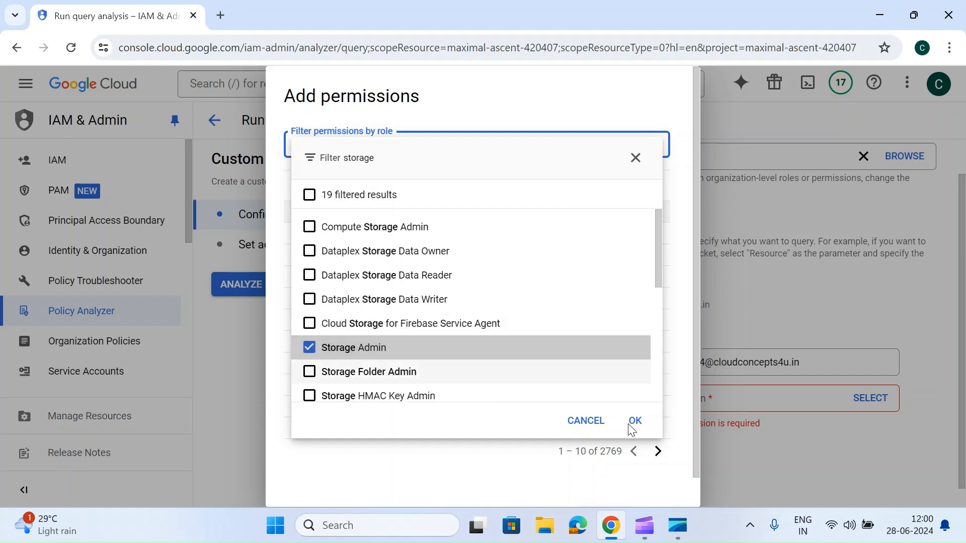
click(634, 422)
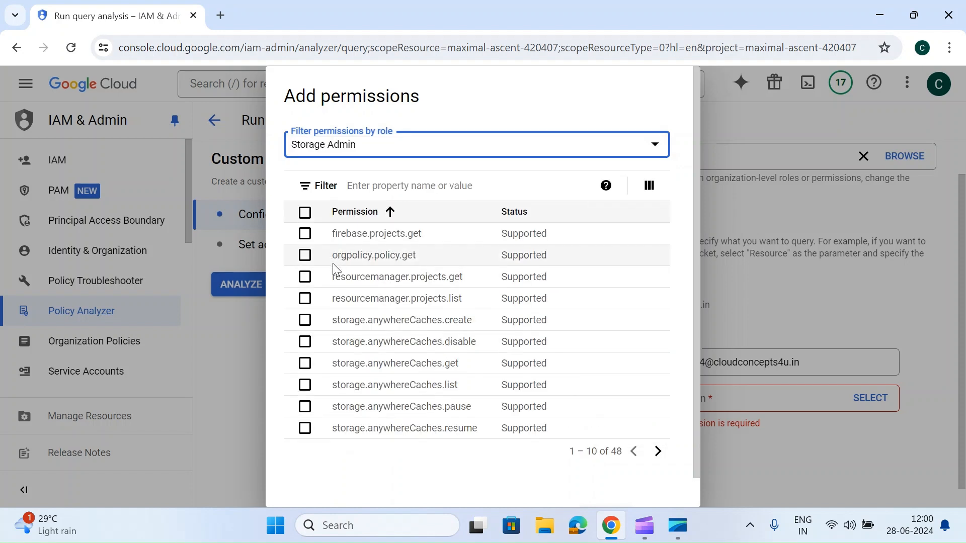
- Add the storage.buckets.create permission to the query and continue to the advanced options
scroll(338, 358, down, 1)
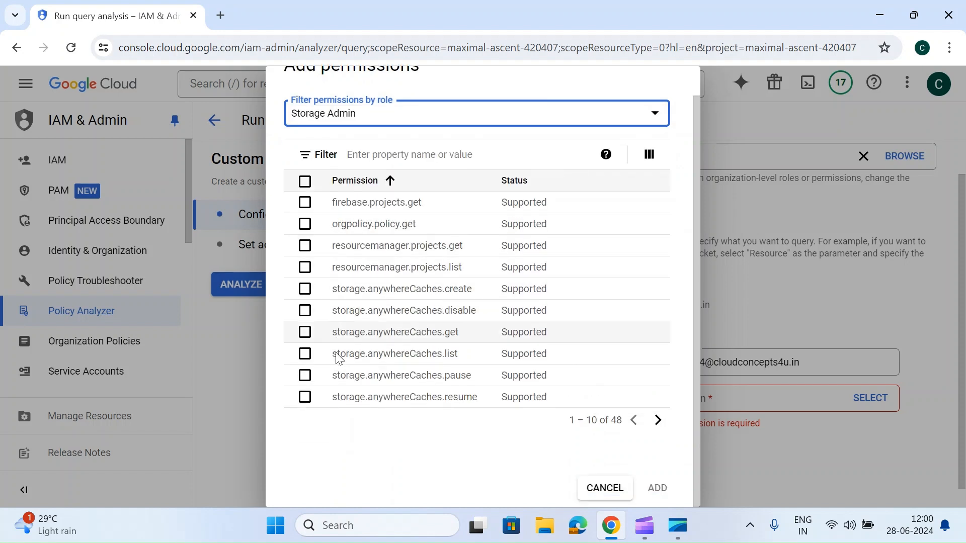
click(657, 421)
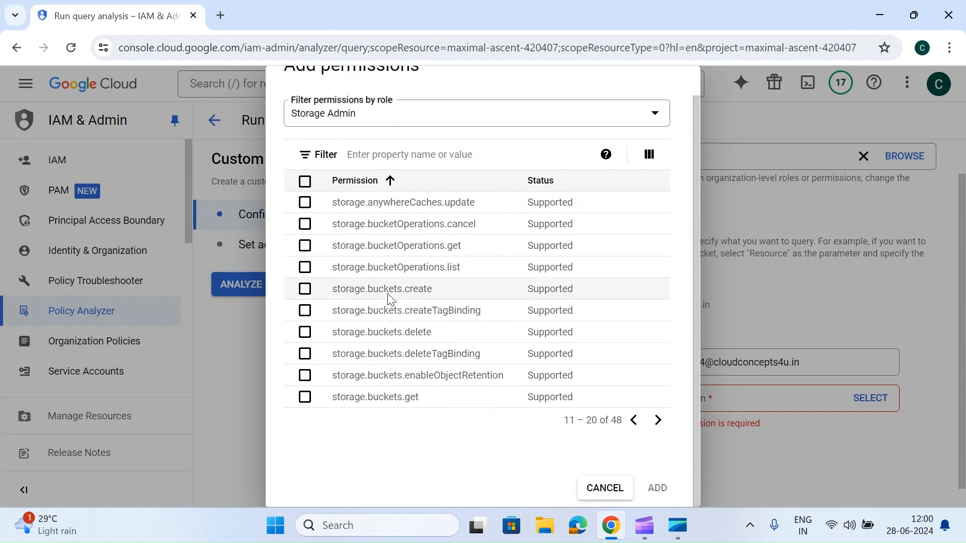
click(303, 295)
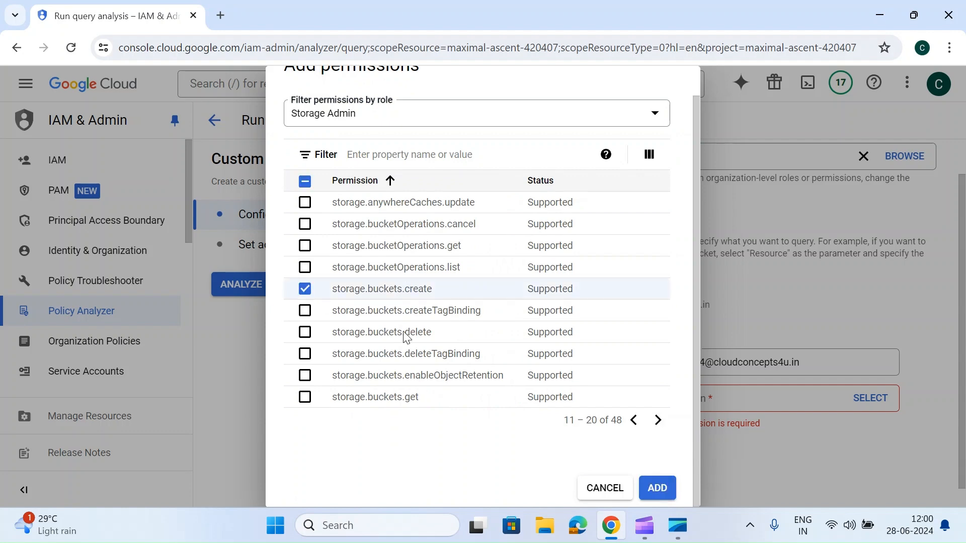
click(656, 486)
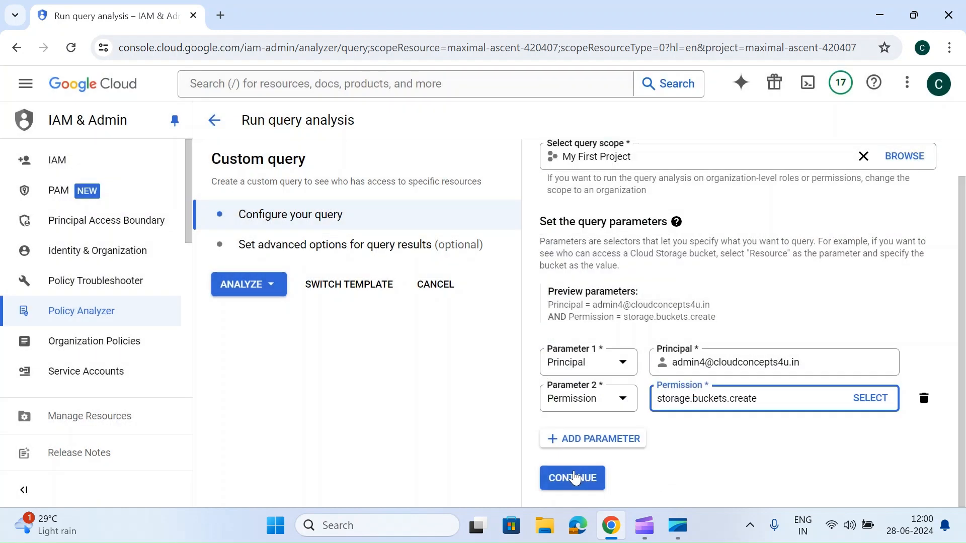
click(573, 479)
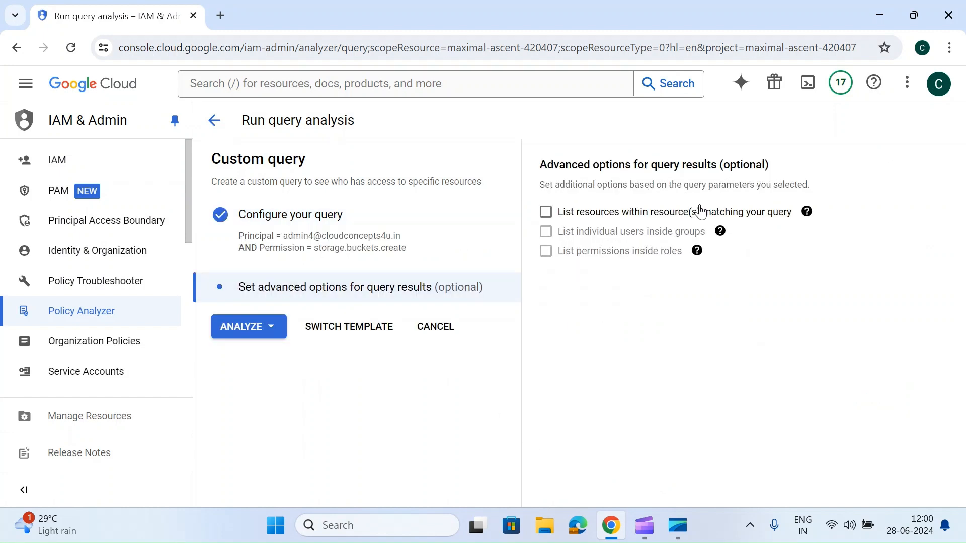
- Examine the advanced result options and the BigQuery destination settings for exporting results only, and leave without exporting
mouse_move(615, 242)
mouse_move(555, 238)
click(258, 329)
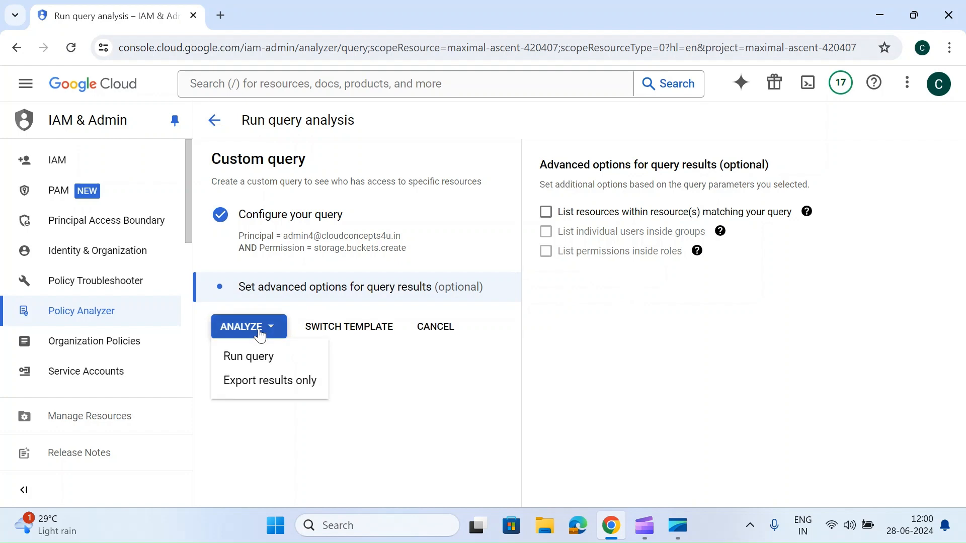
click(250, 381)
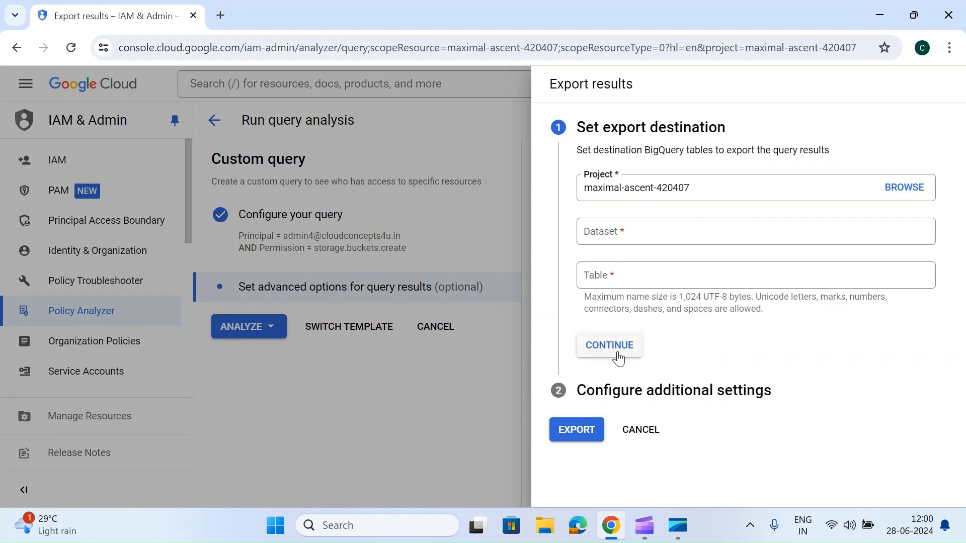
click(644, 432)
- Run the custom query to analyze the principal's storage.buckets.create permission in My First Project
click(258, 321)
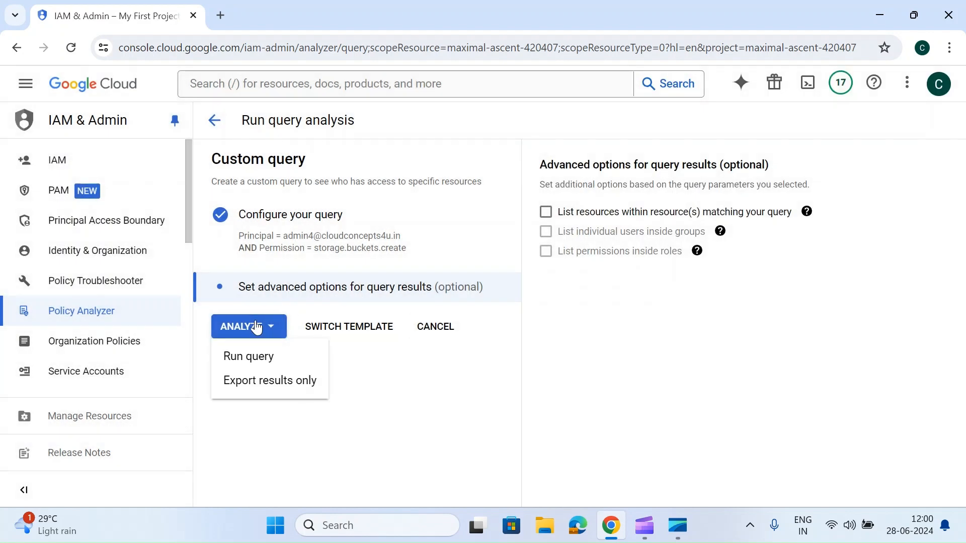
click(235, 370)
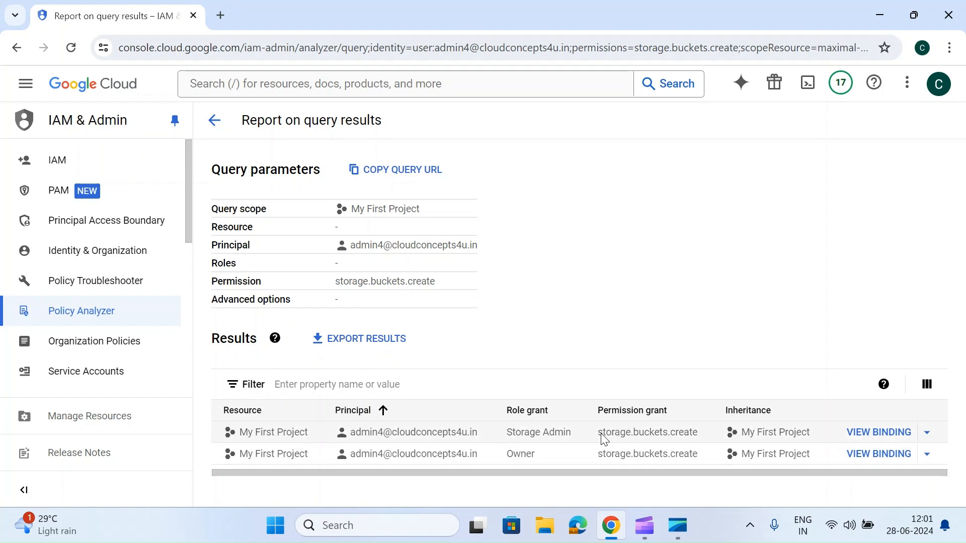
- Examine the role and permission grants in the query results and the policy binding details for the Storage Admin grant, then close them
drag(595, 435, 701, 442)
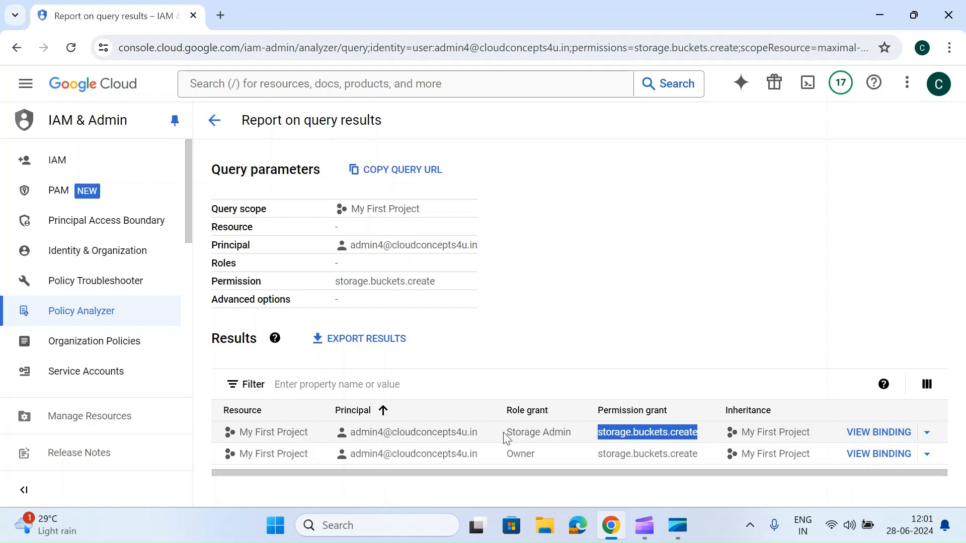
drag(505, 436, 554, 440)
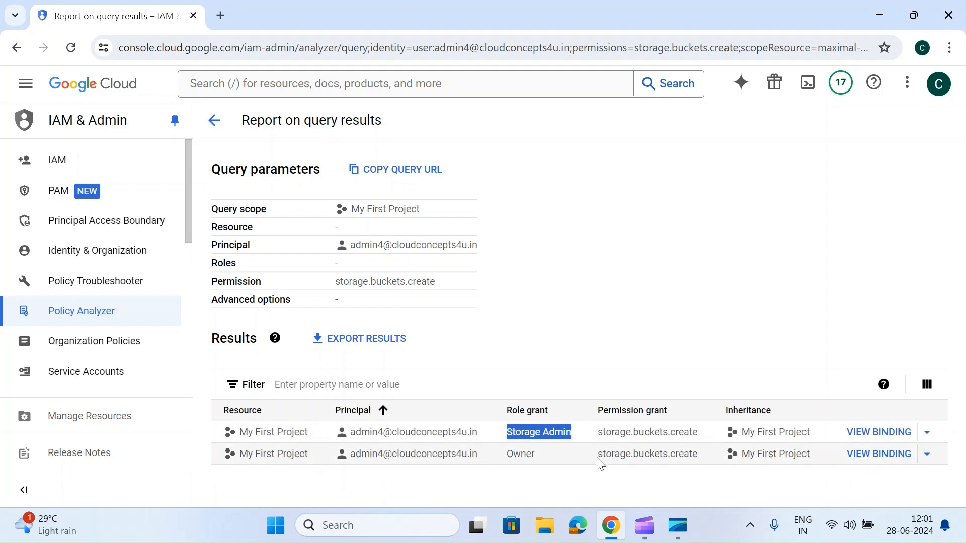
drag(597, 459, 699, 459)
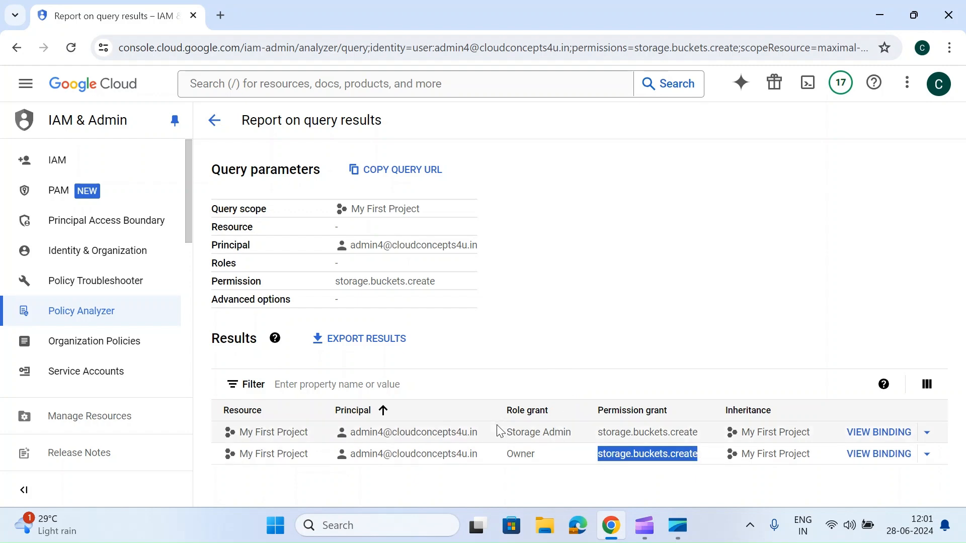
click(883, 441)
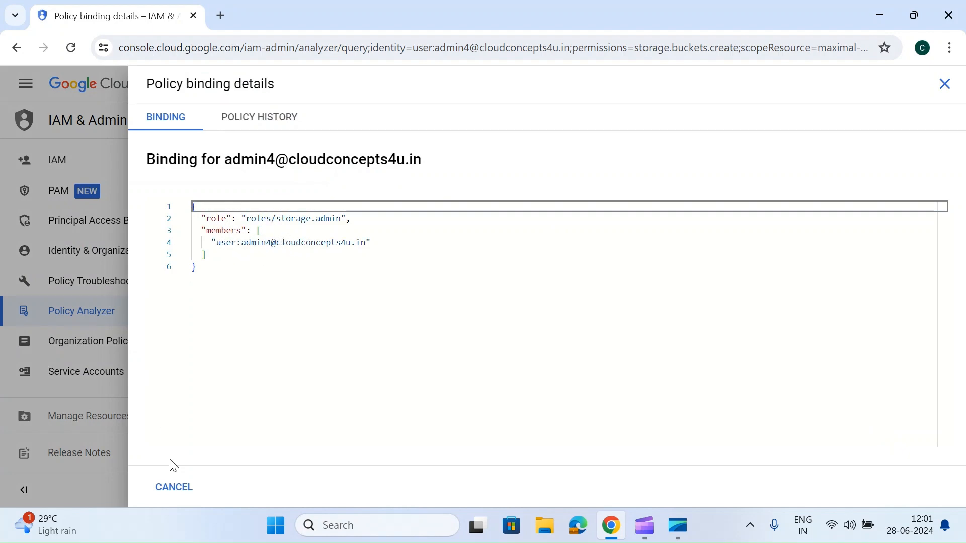
click(174, 486)
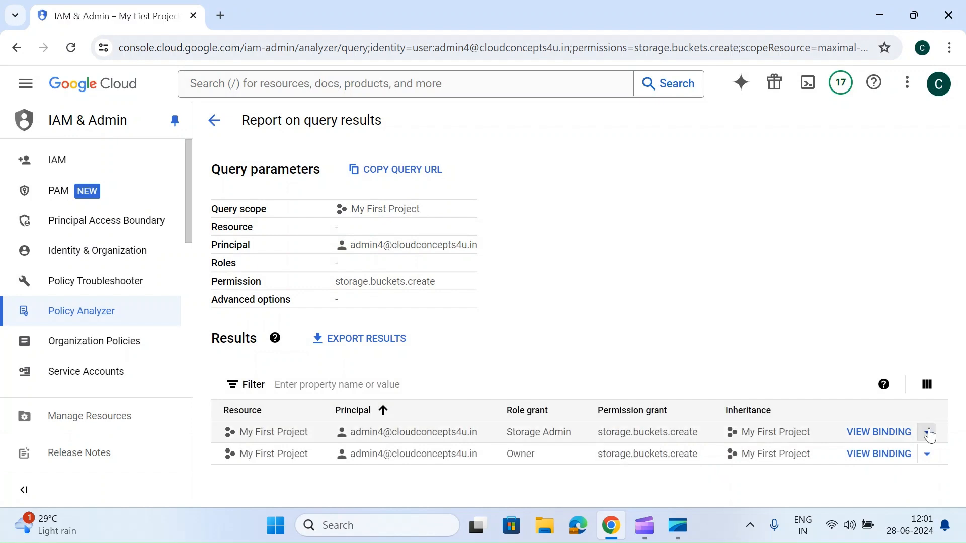
- Review the policy history of the Storage Admin grant by comparing both policy versions down to the end, and close the details
click(928, 434)
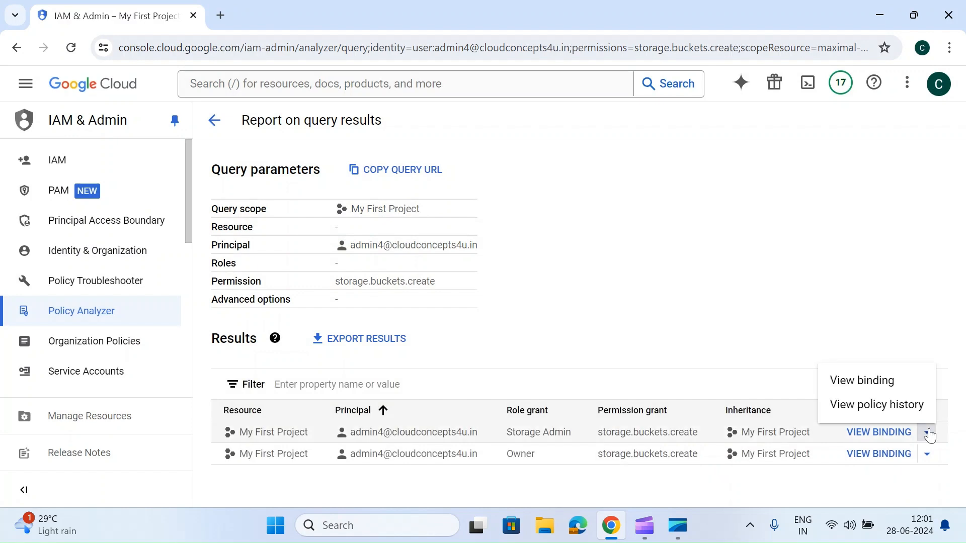
click(851, 404)
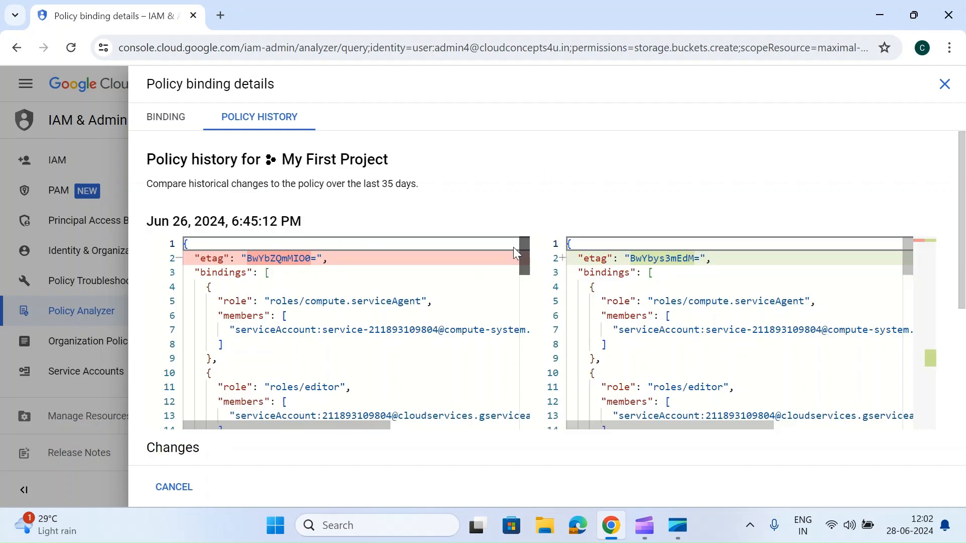
scroll(523, 282, down, 4)
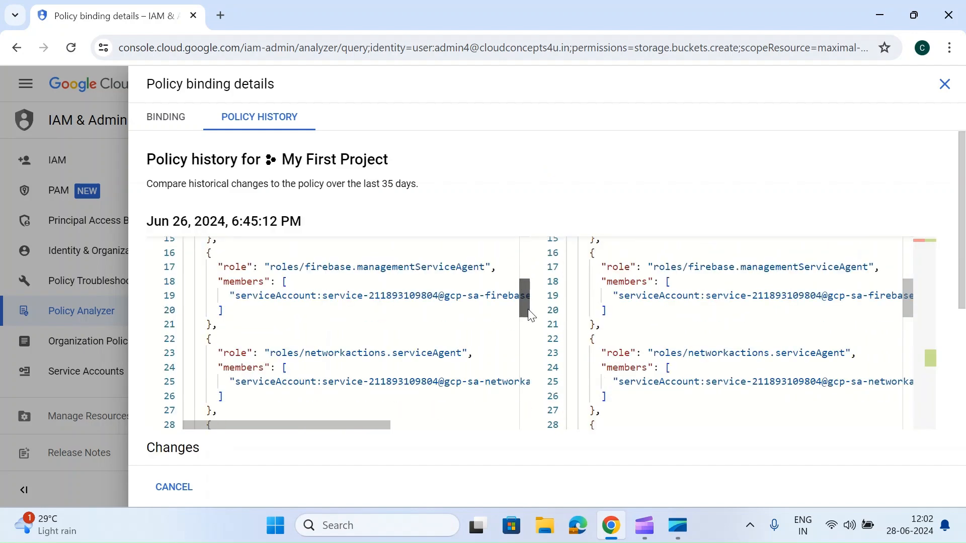
scroll(529, 314, down, 5)
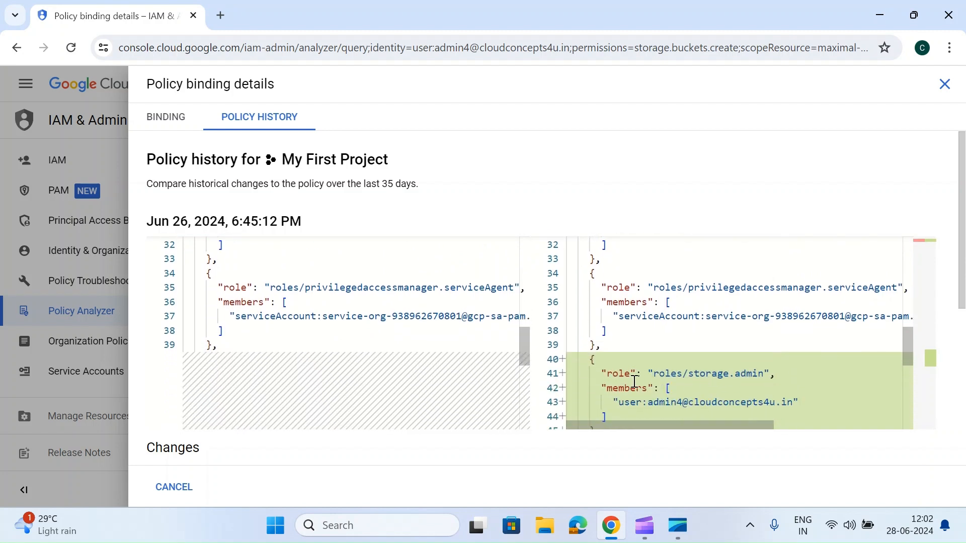
scroll(605, 389, down, 3)
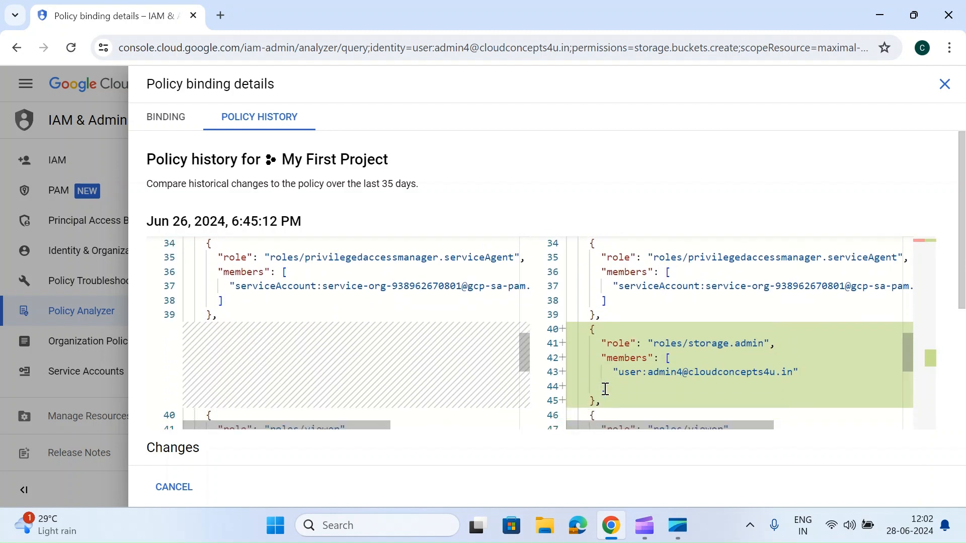
scroll(518, 379, down, 3)
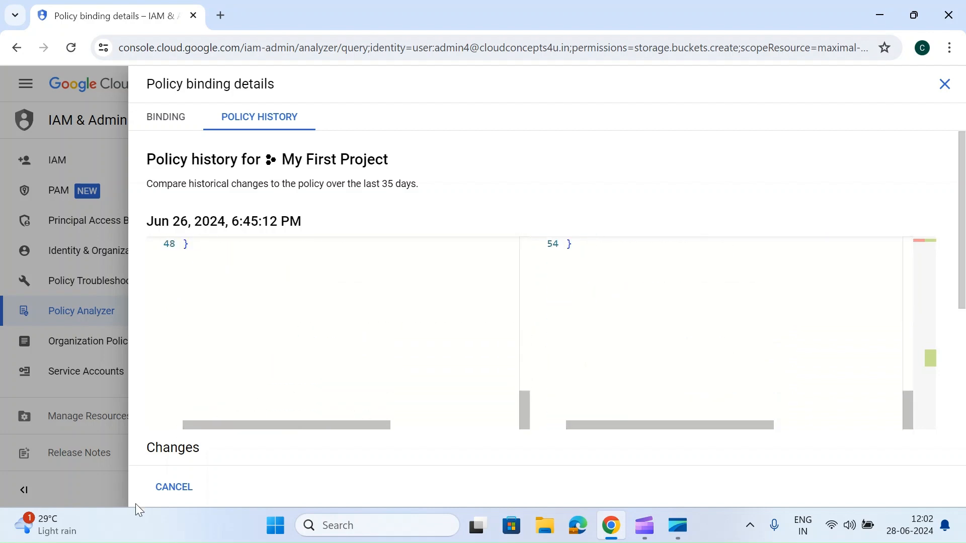
click(171, 488)
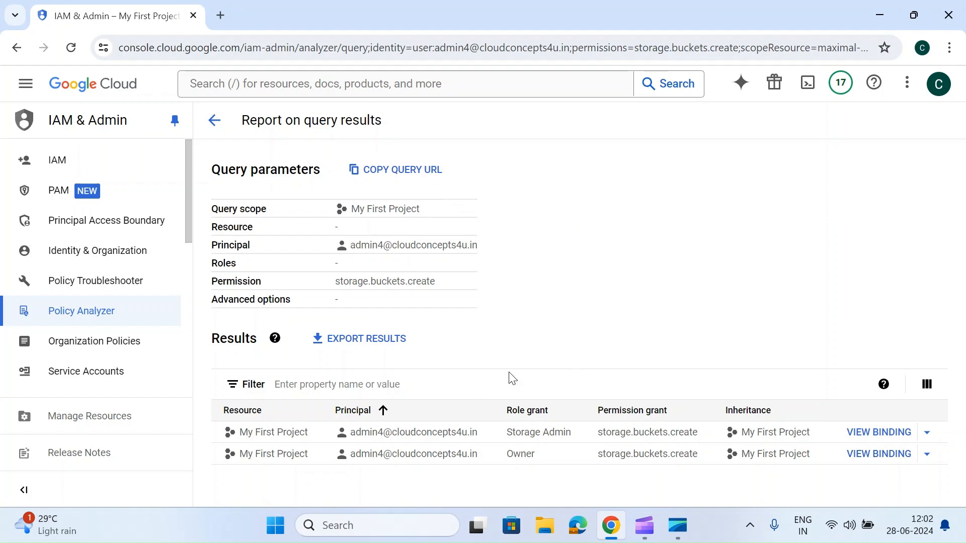
- Return to the custom query and change the second parameter to Resource with the storage bucket //storage.googleapis.com/testcloudconcepts
click(215, 121)
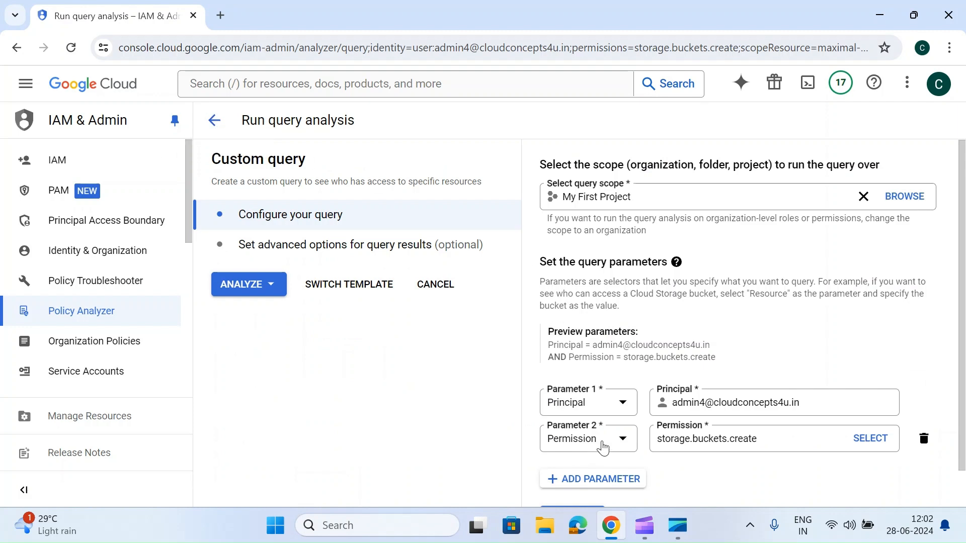
click(603, 448)
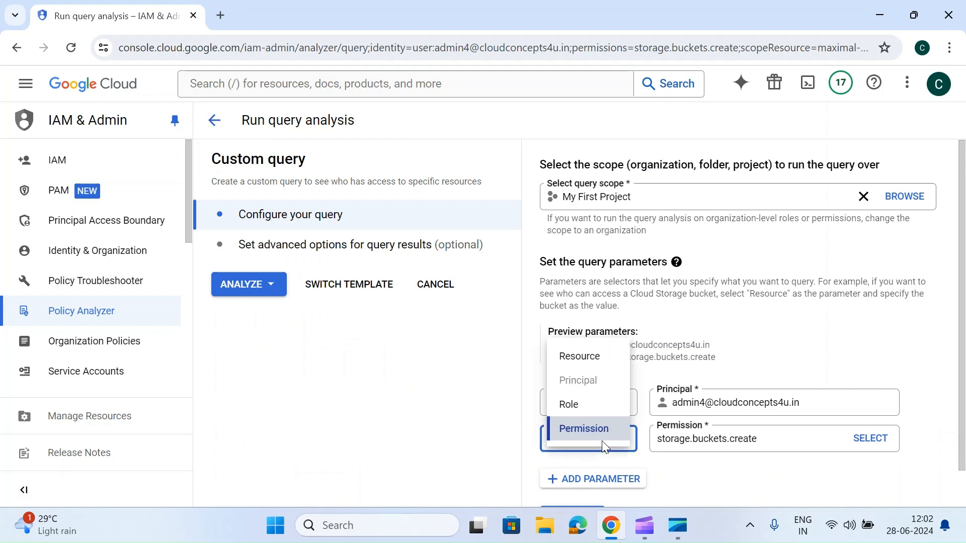
click(584, 357)
click(727, 434)
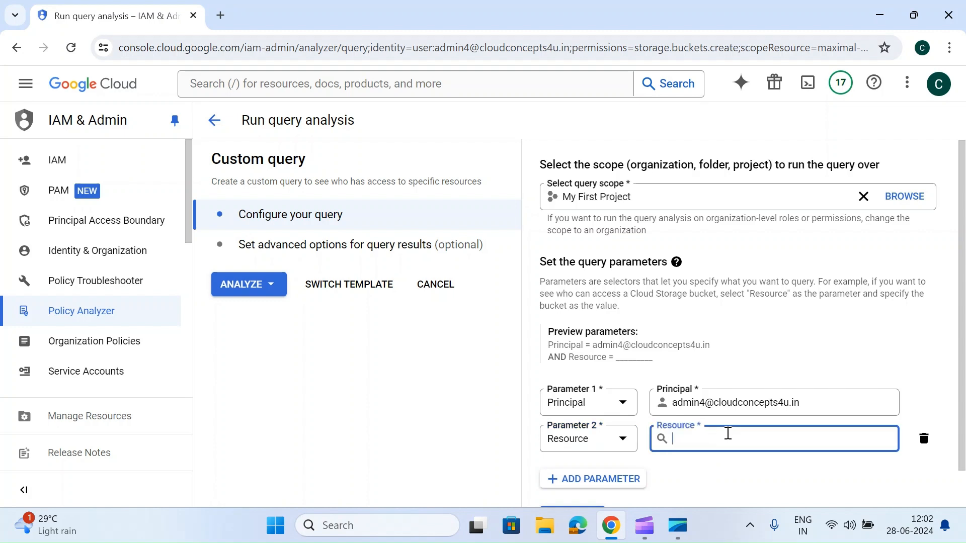
text(storage)
scroll(731, 313, down, 2)
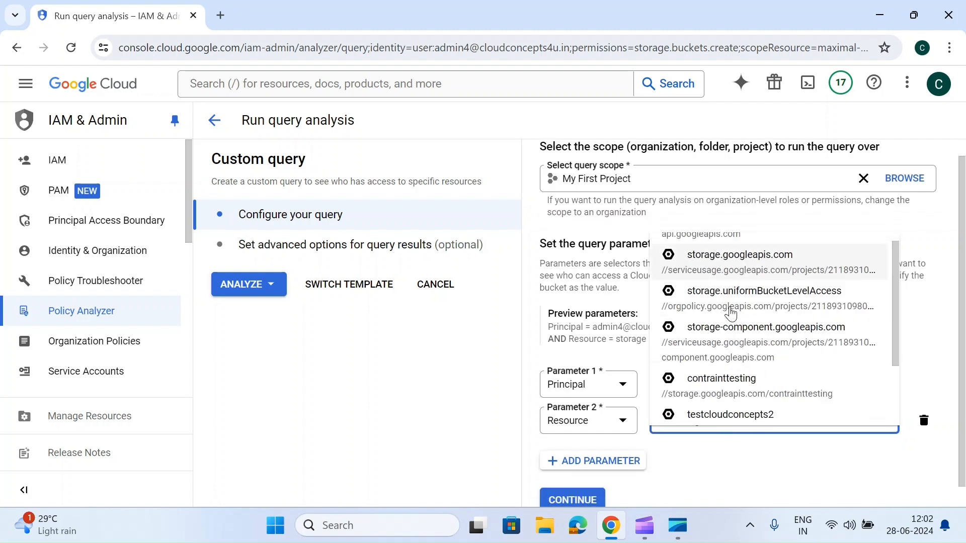
scroll(730, 313, down, 1)
scroll(736, 372, down, 1)
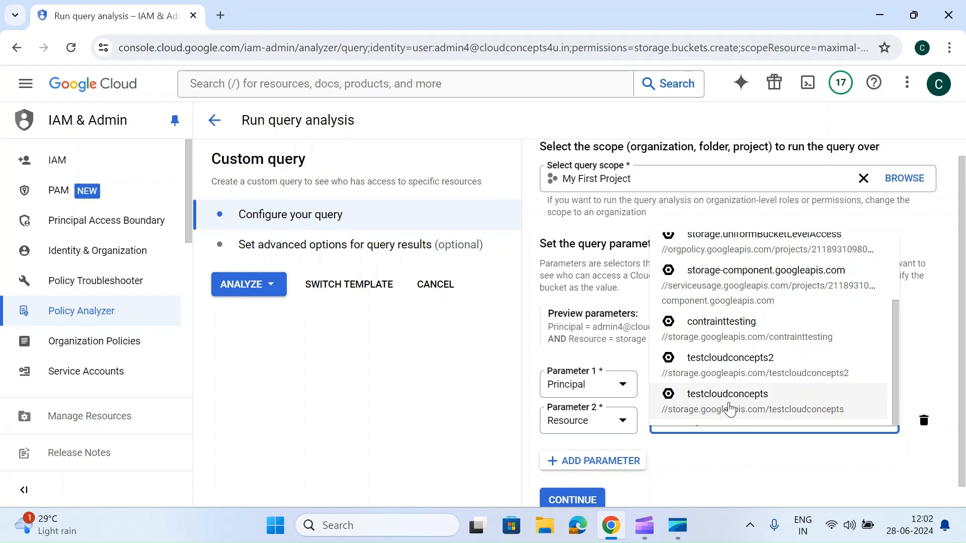
click(731, 410)
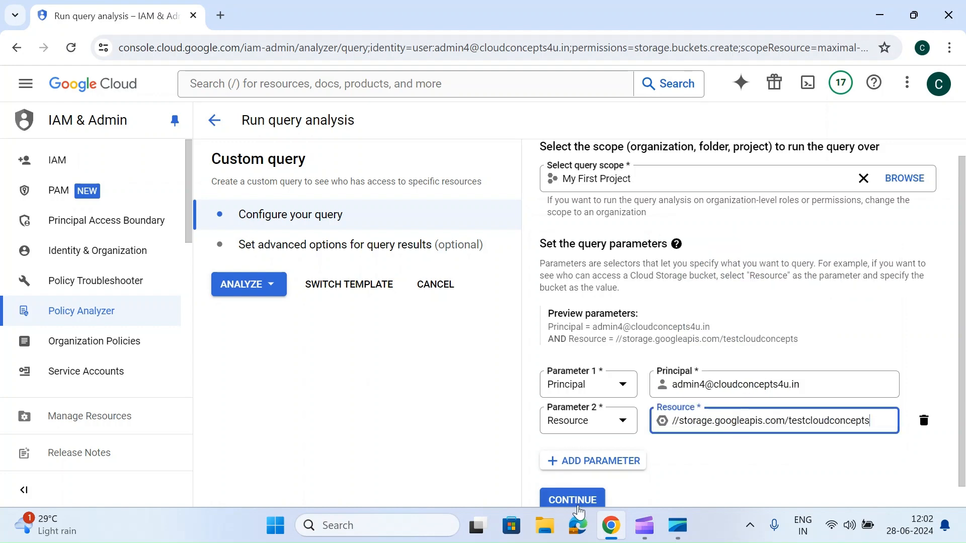
- Run the principal and resource query without advanced options and examine all columns of its results
click(569, 501)
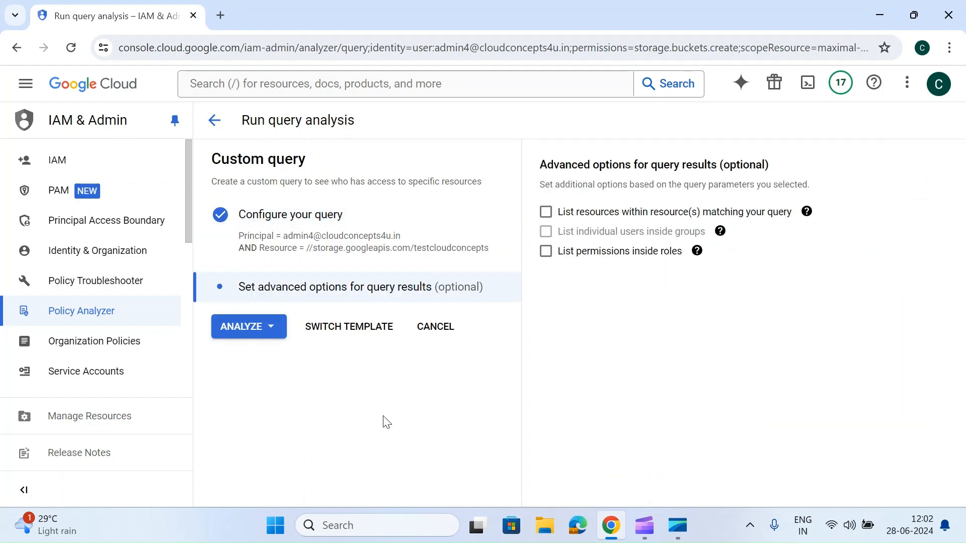
click(232, 333)
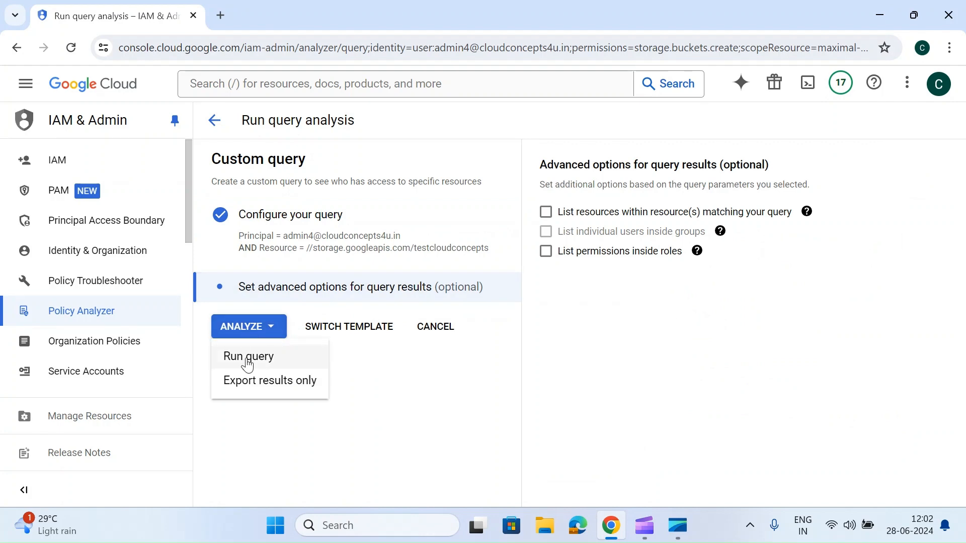
click(247, 360)
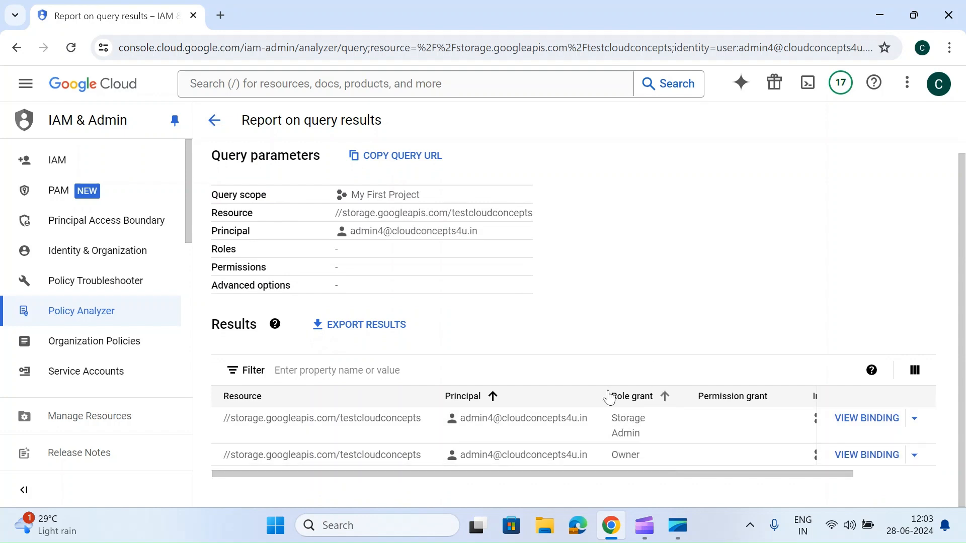
drag(648, 474, 402, 453)
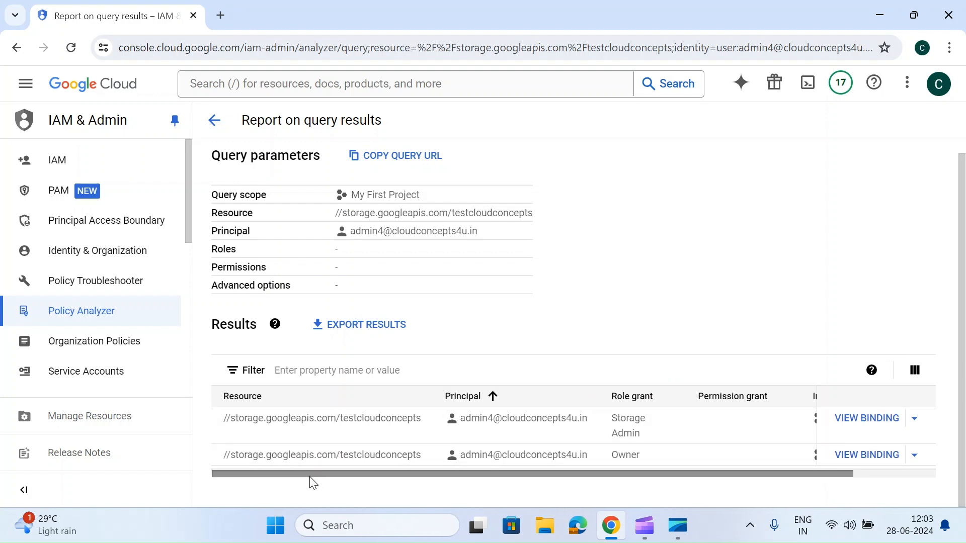
drag(303, 474, 624, 476)
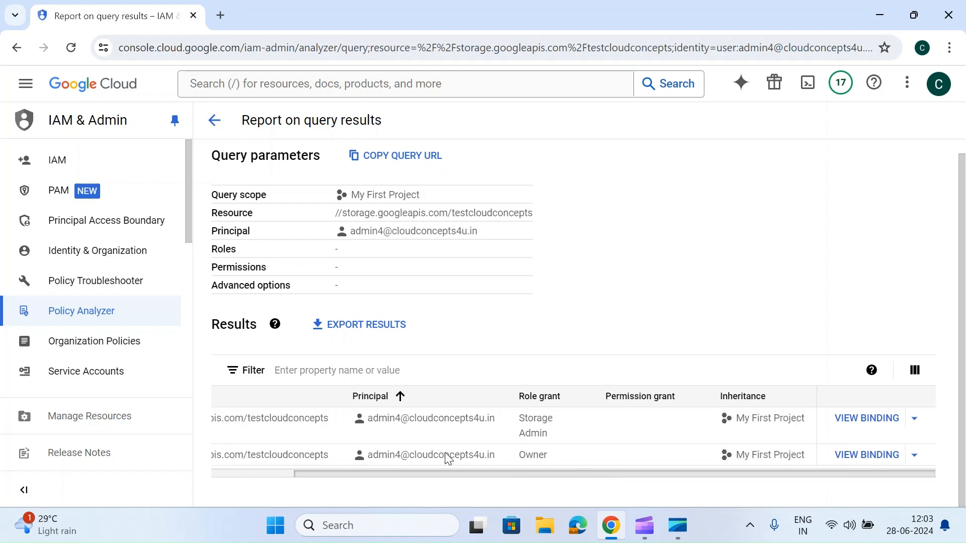
- Look at the parameters of the query template "What roles does a specific user have on a given resource?" and cancel it
click(213, 122)
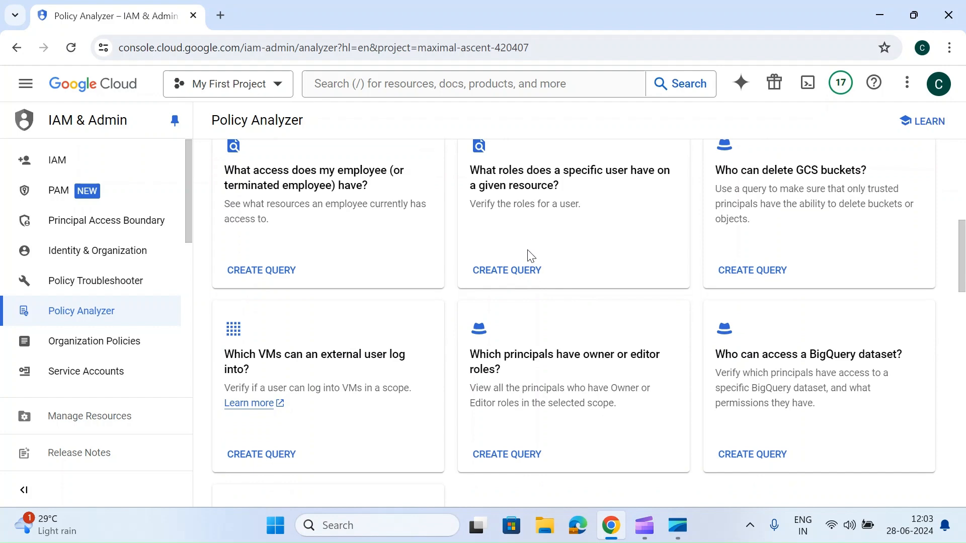
scroll(531, 257, up, 1)
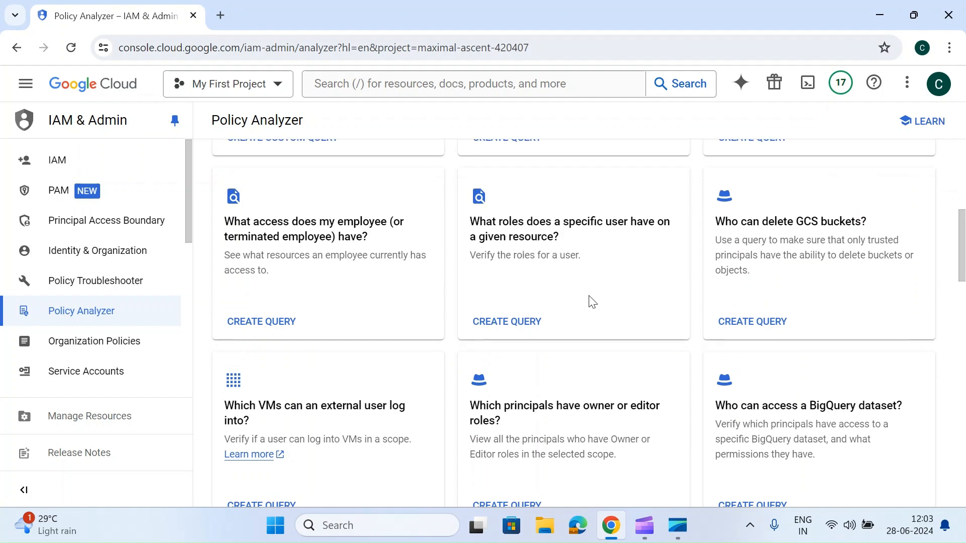
click(512, 328)
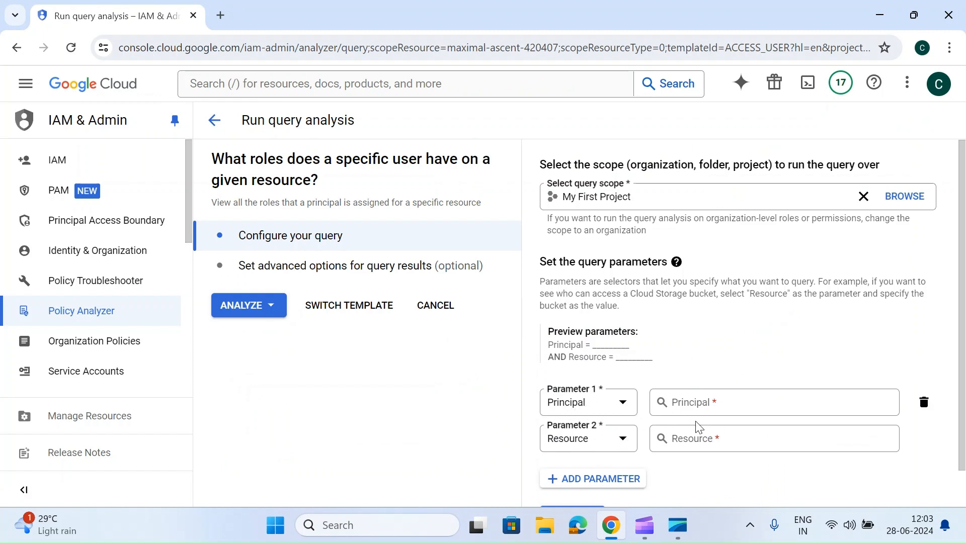
click(424, 311)
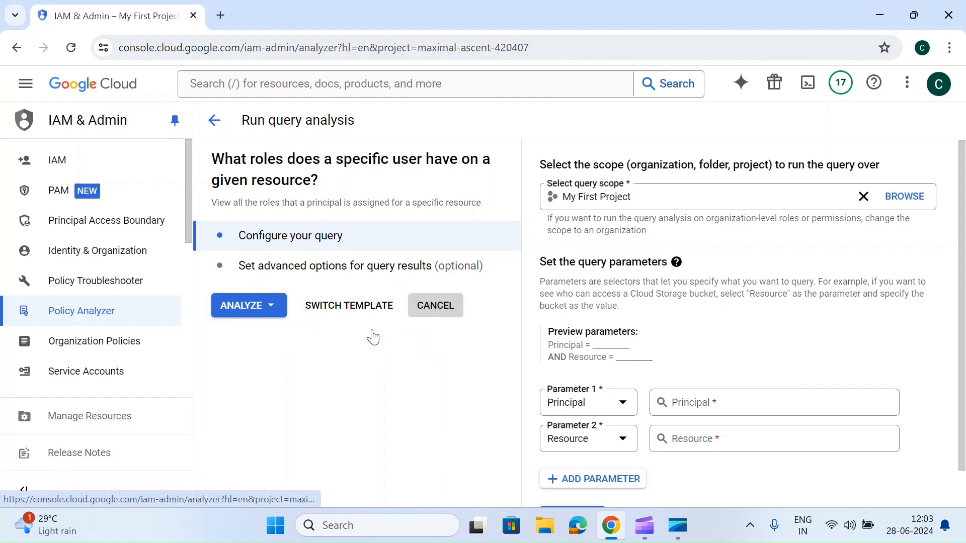
- Create a query from the organization policy template "Which projects have disabled service account key creation?"
scroll(343, 352, down, 10)
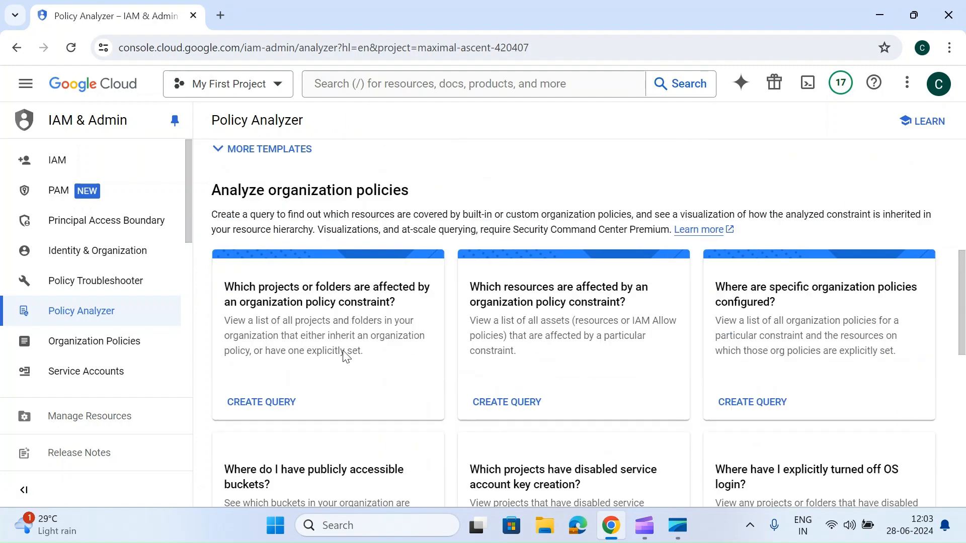
scroll(347, 356, up, 6)
scroll(346, 356, down, 4)
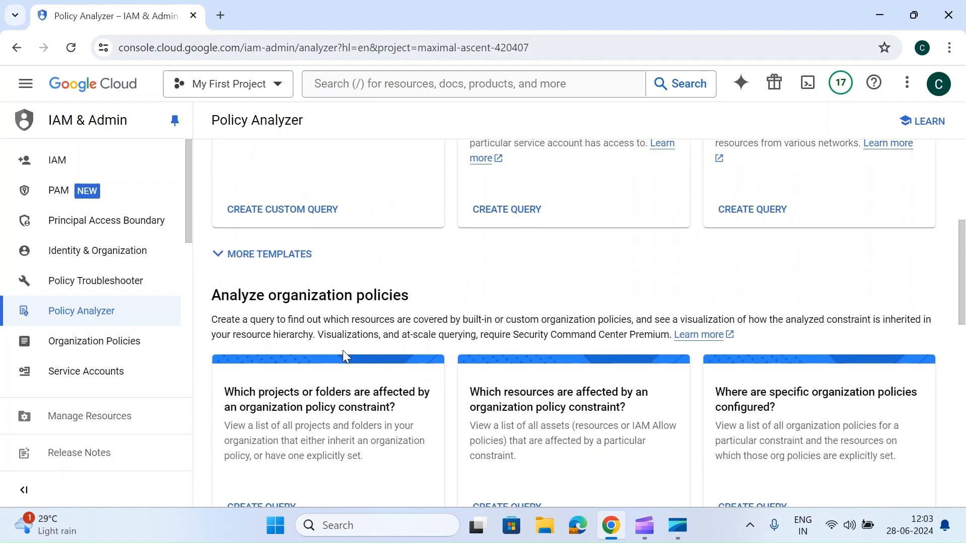
scroll(342, 352, down, 2)
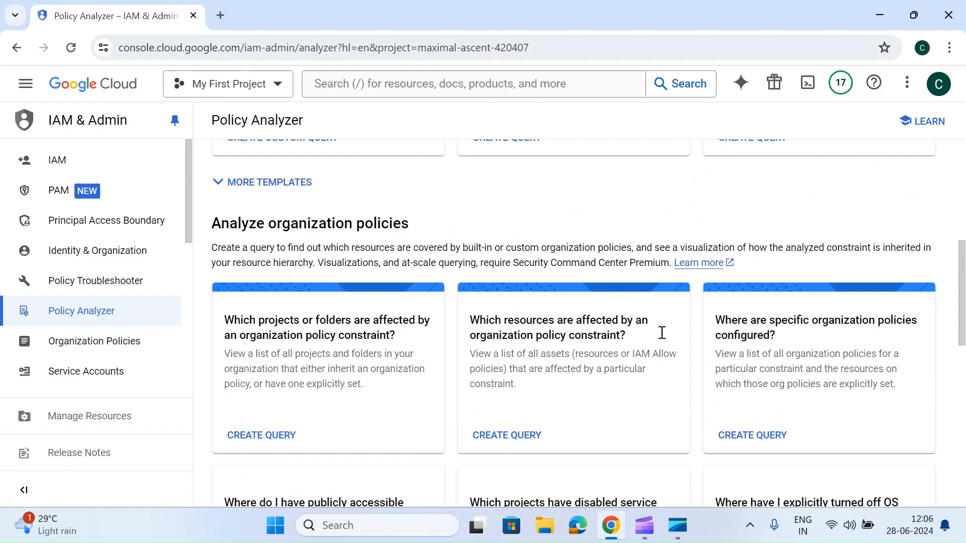
scroll(575, 372, down, 4)
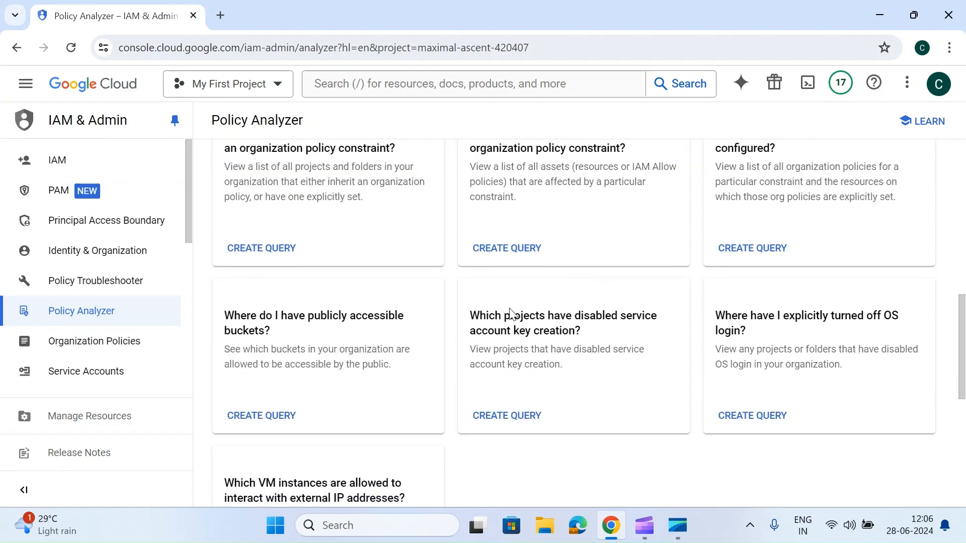
click(529, 423)
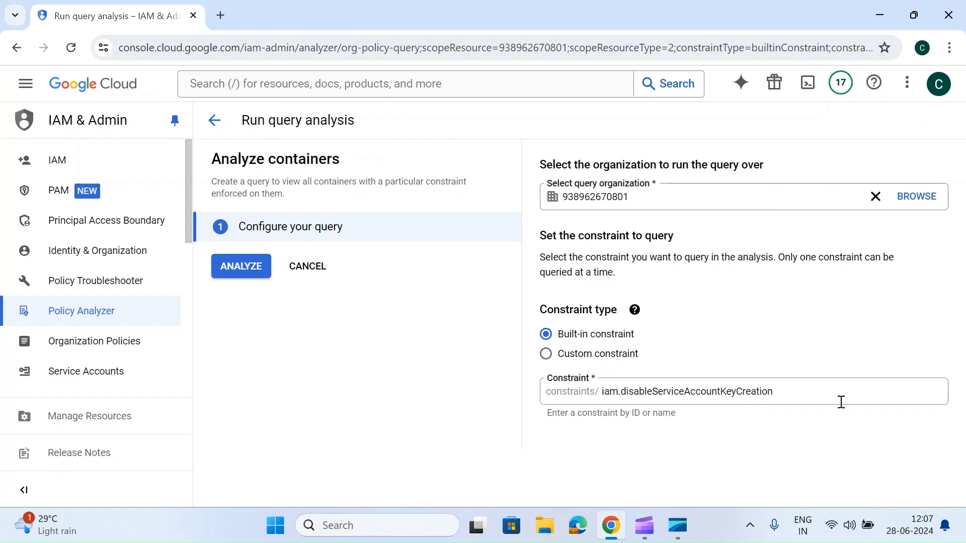
- Run the organization query for the built-in constraint iam.disableServiceAccountKeyCreation and return from its report to the query configuration
click(258, 270)
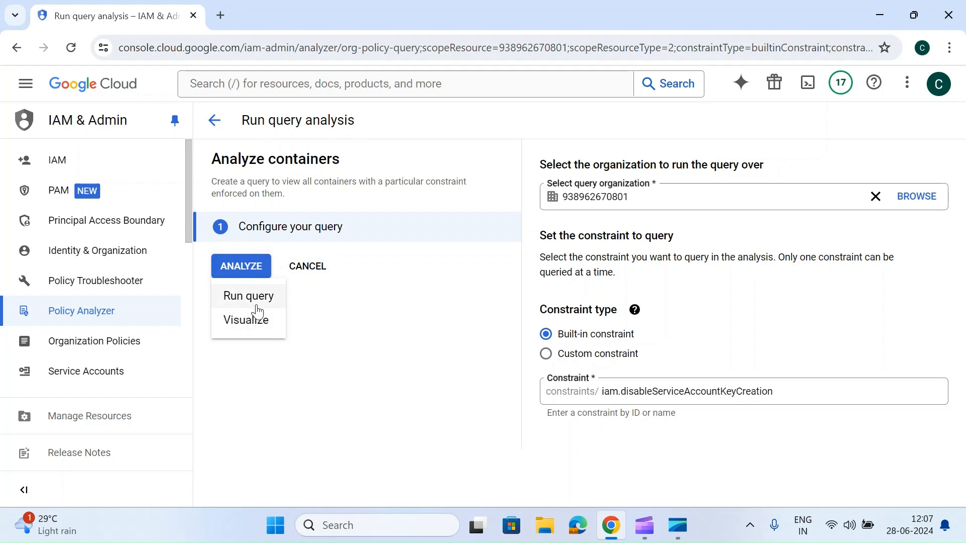
click(256, 305)
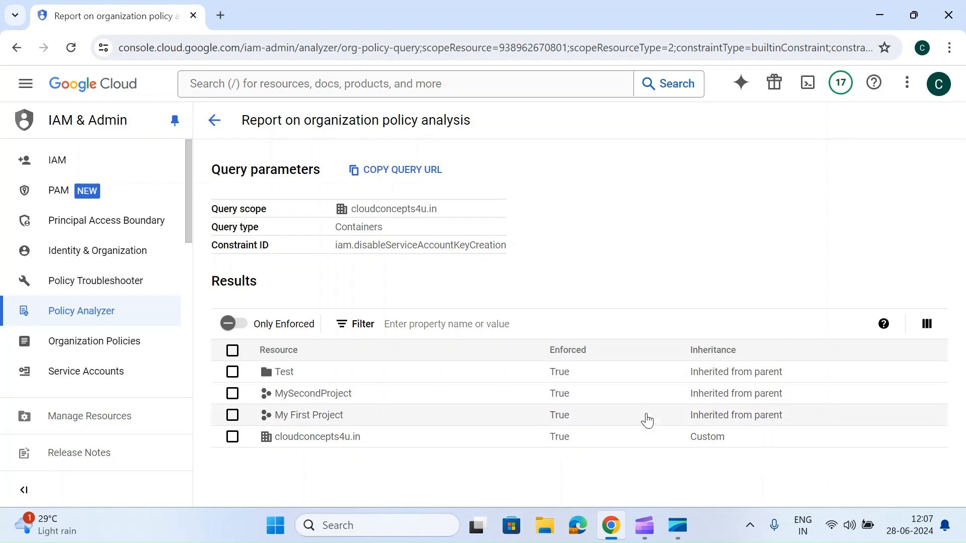
click(216, 125)
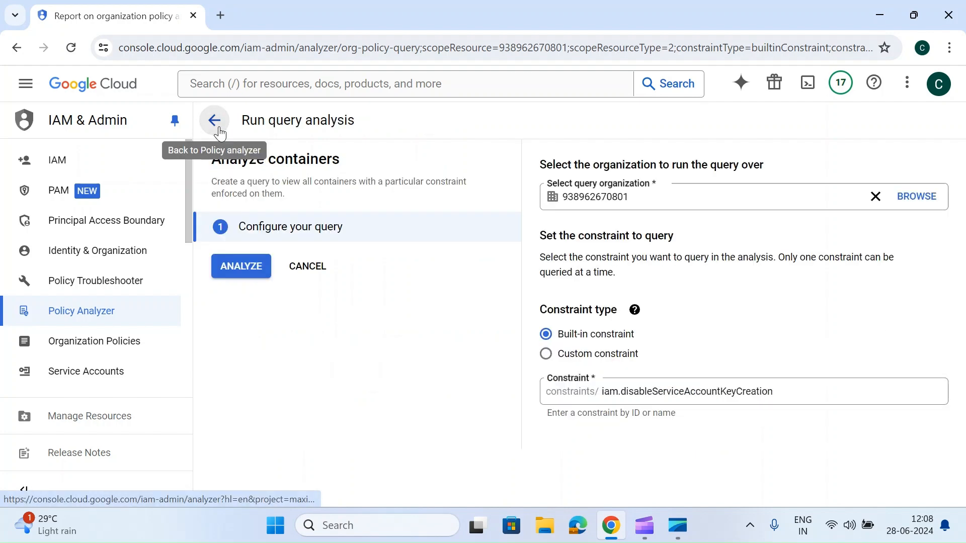
- Return to the Policy Analyzer overview and create a query from the recent activity template "When was the last time this service account was used?"
click(220, 129)
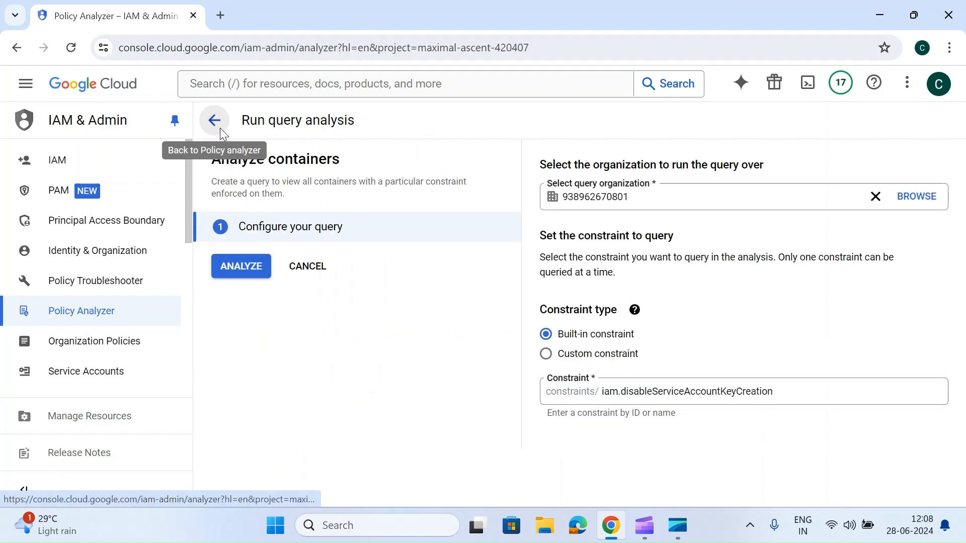
scroll(616, 431, down, 5)
scroll(619, 432, down, 7)
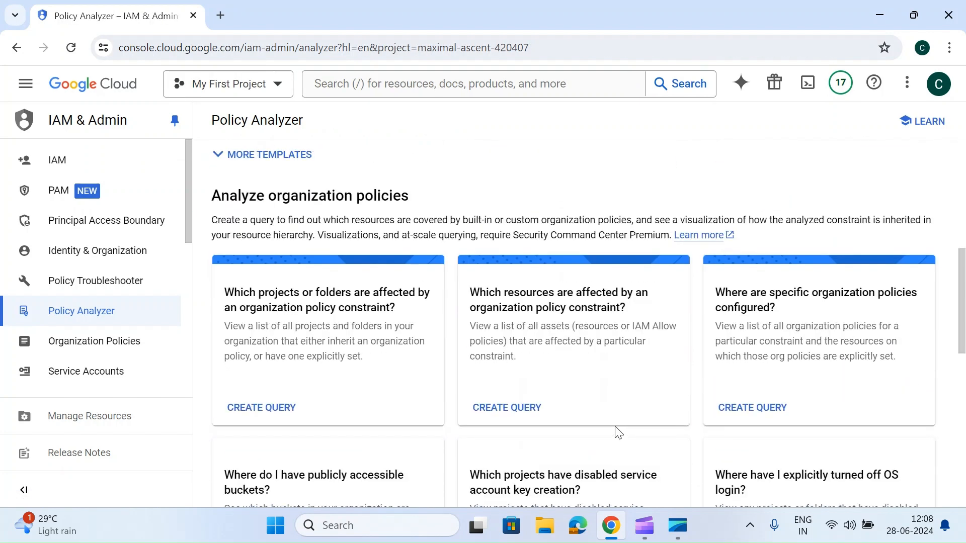
scroll(618, 433, down, 2)
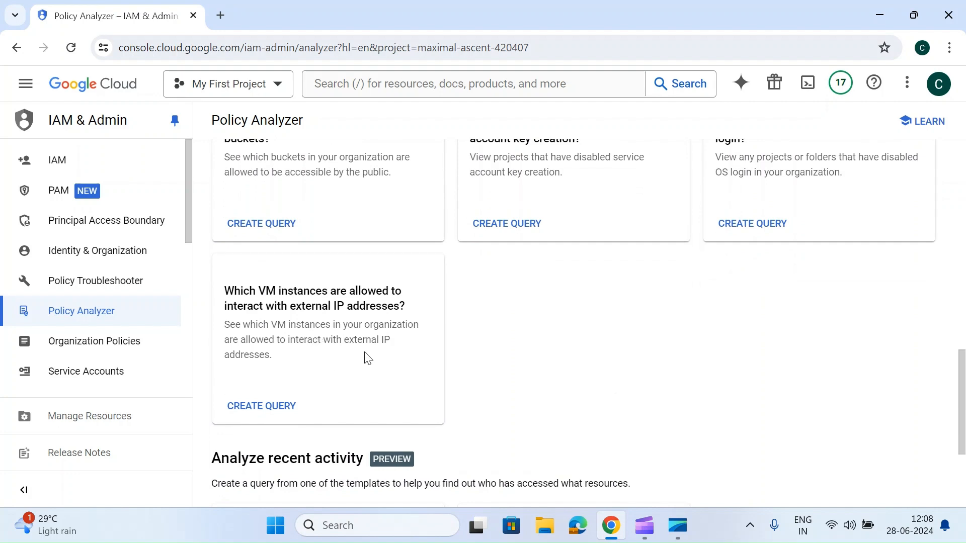
scroll(368, 358, down, 3)
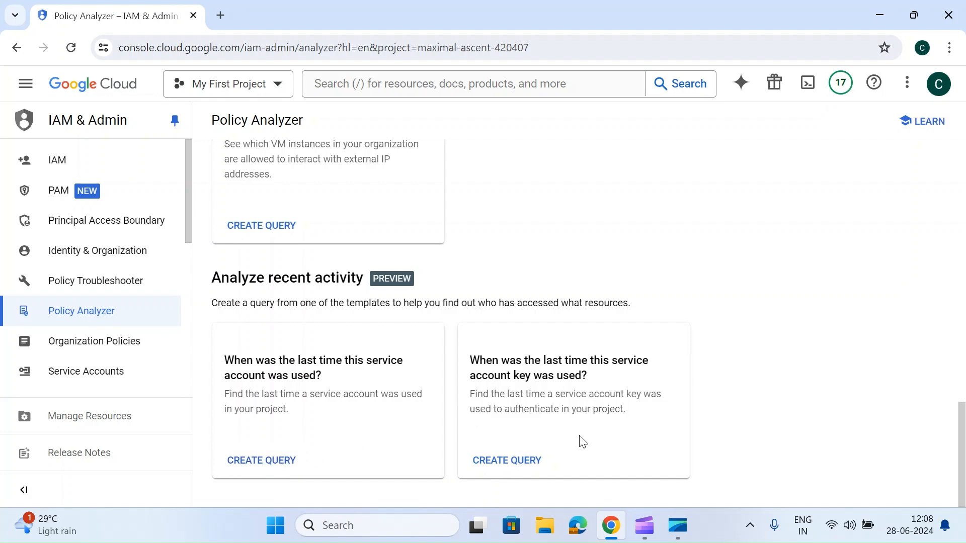
click(258, 458)
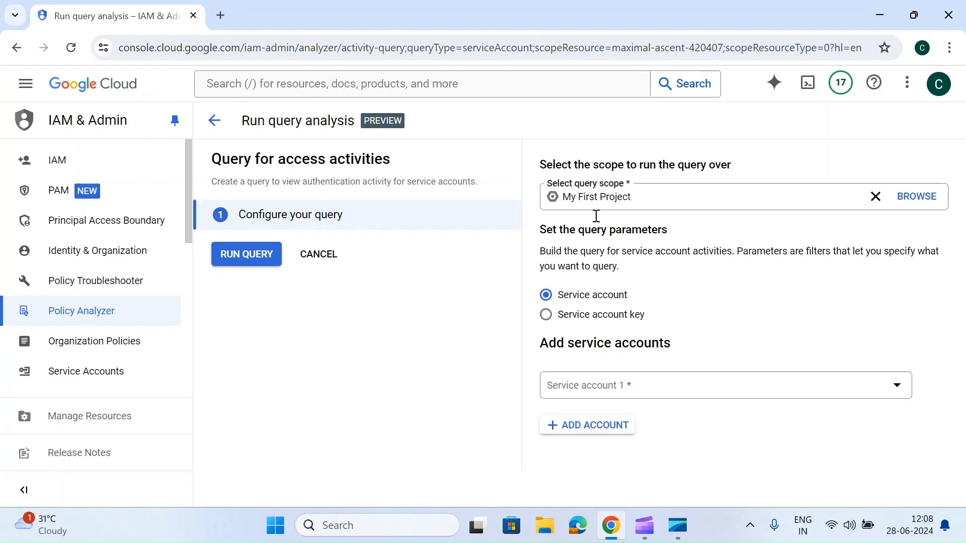
- Look at the resources offered as query scope and the service account key parameter, keeping My First Project and Service account selected
click(916, 196)
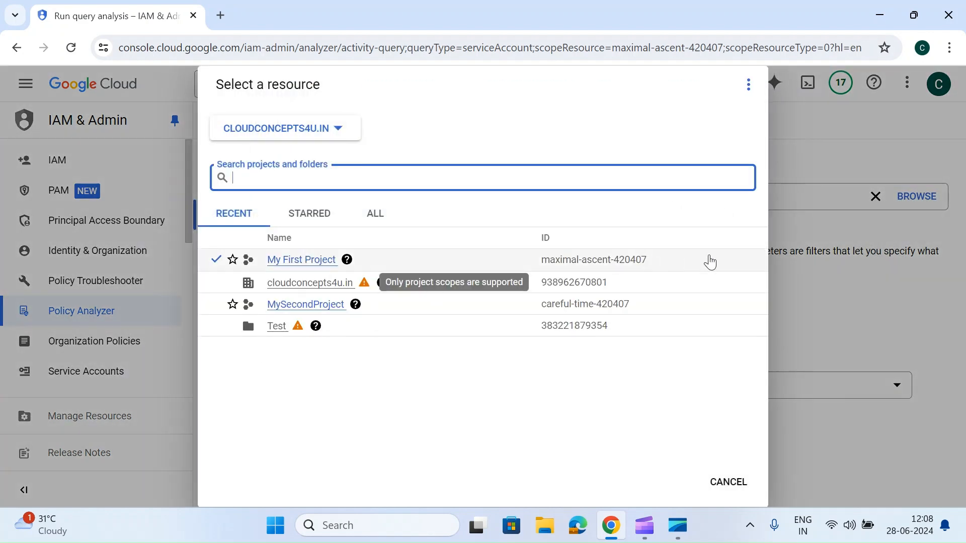
click(869, 303)
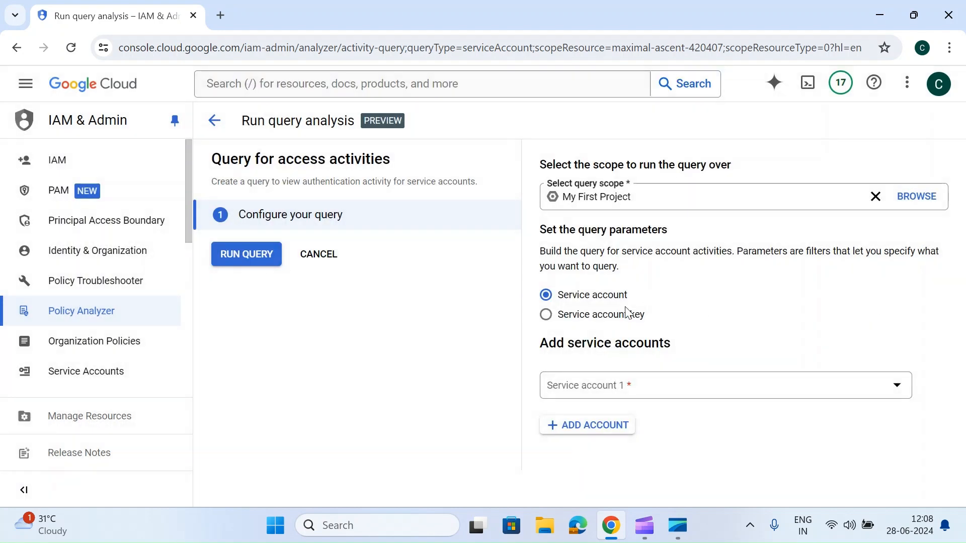
click(599, 317)
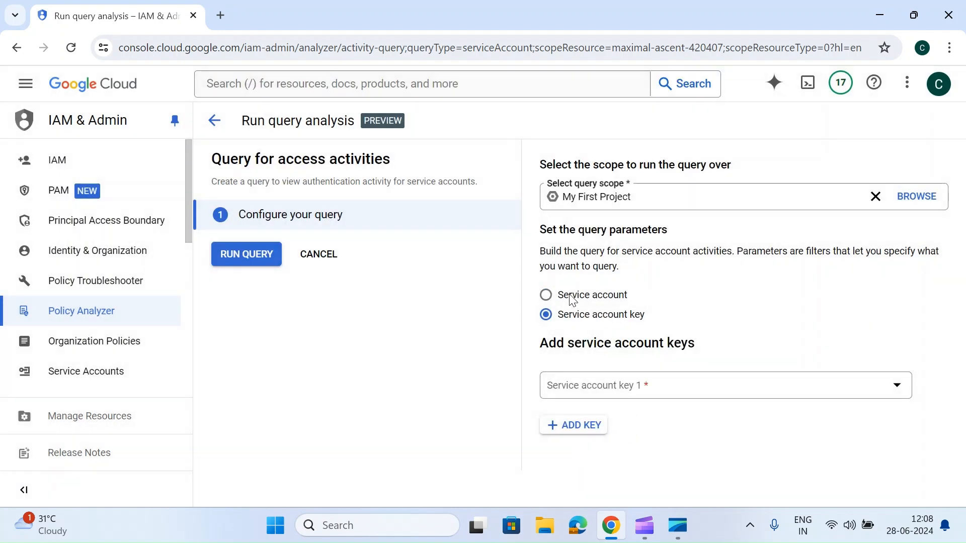
click(573, 297)
- Choose the Compute Engine default service account as service account 1 and run the activity query
click(692, 386)
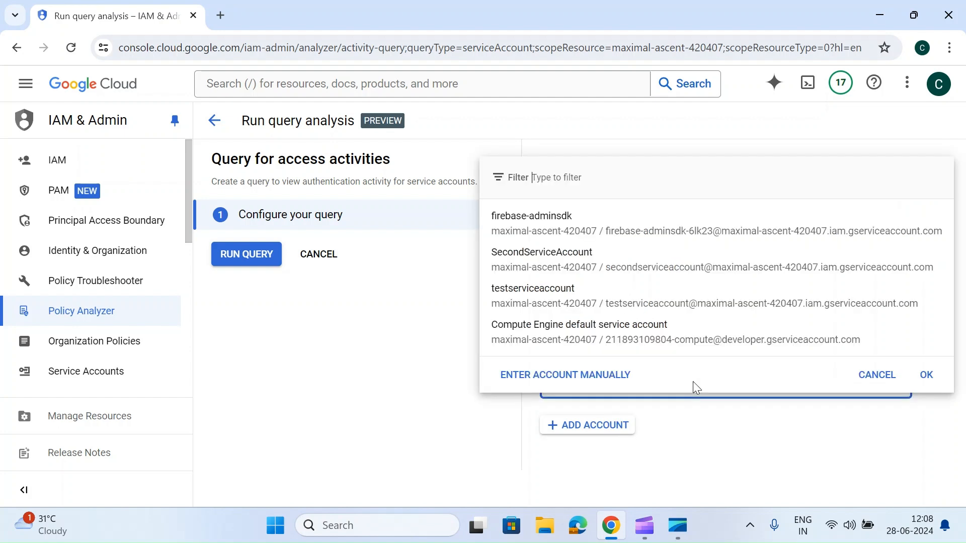
click(540, 339)
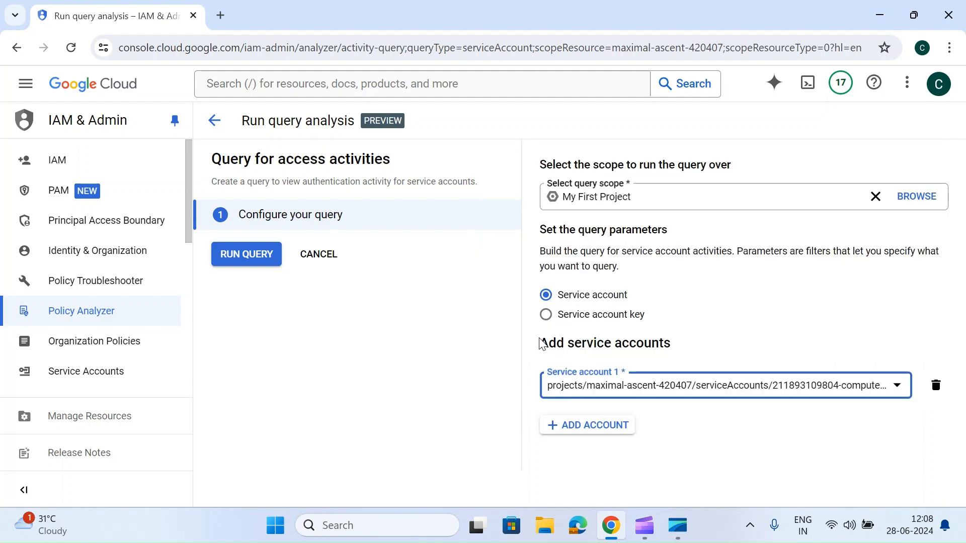
click(248, 264)
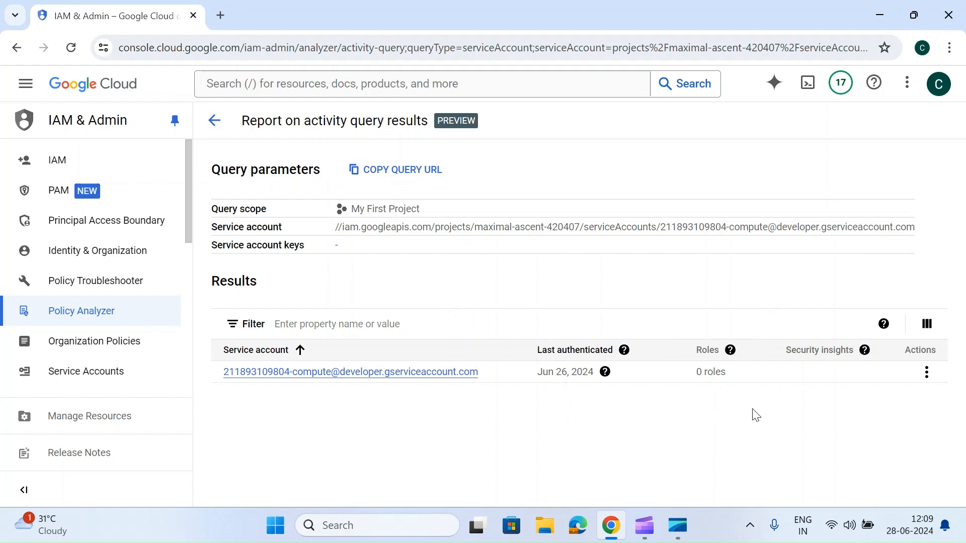
- Look at the actions available for the service account in the activity report and return to the query configuration
click(926, 372)
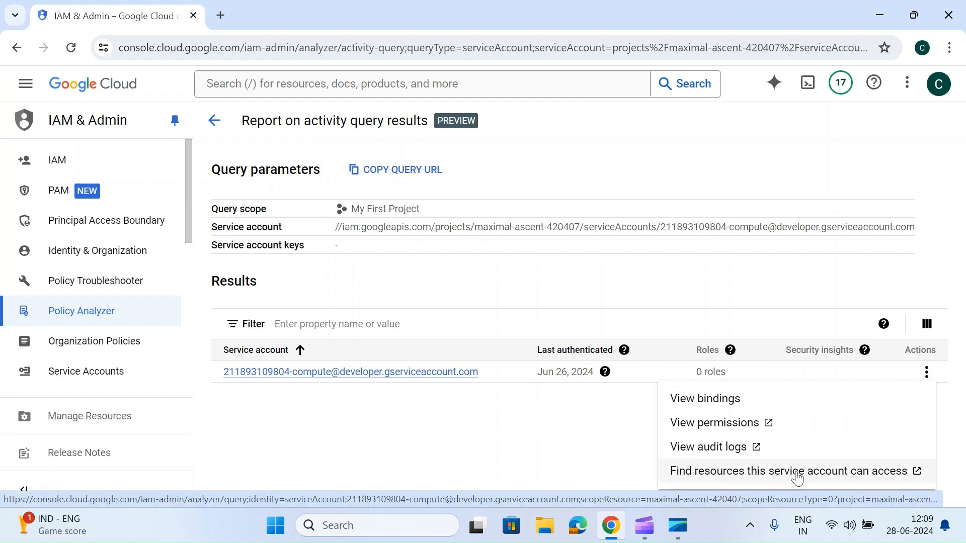
click(373, 336)
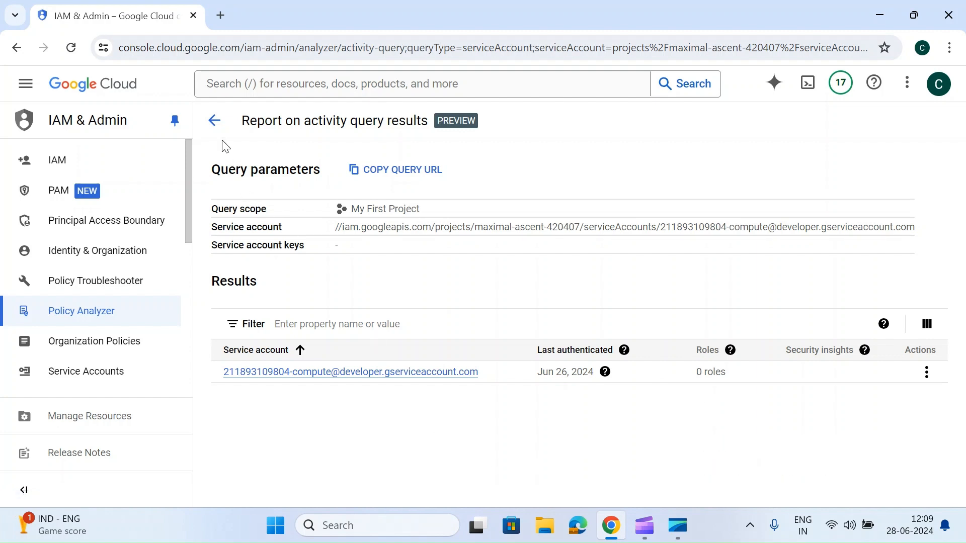
click(213, 119)
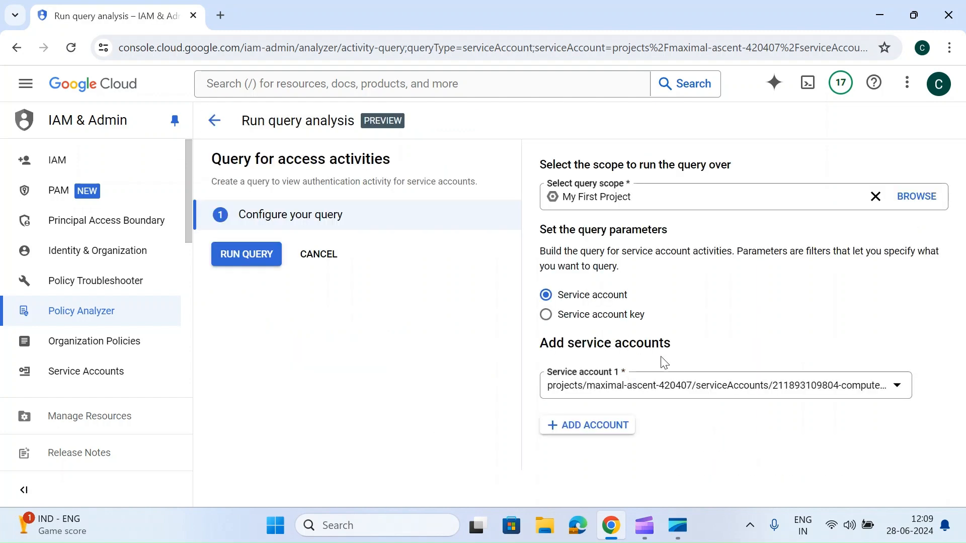
- Set the query parameter to Service account key, check the selectable keys, and go back to the Policy Analyzer overview
click(604, 318)
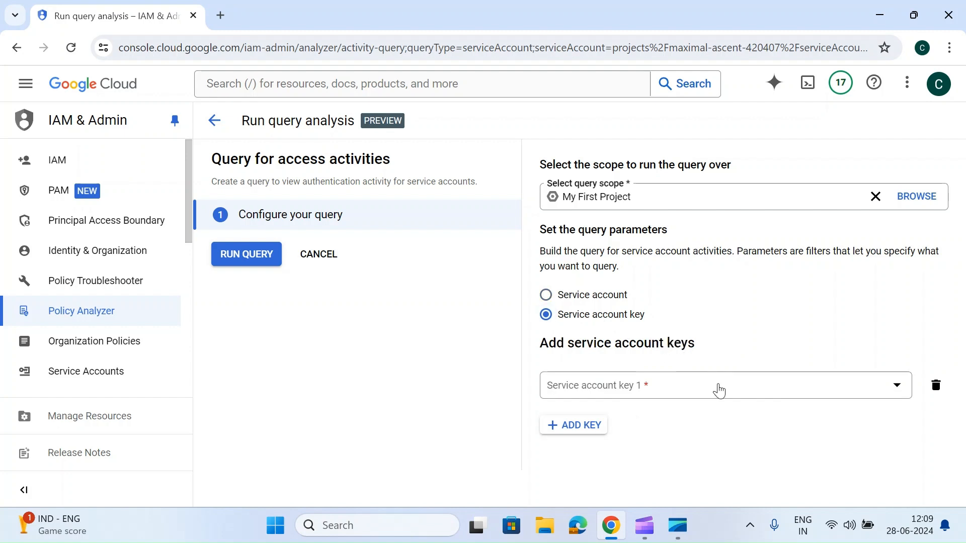
click(719, 391)
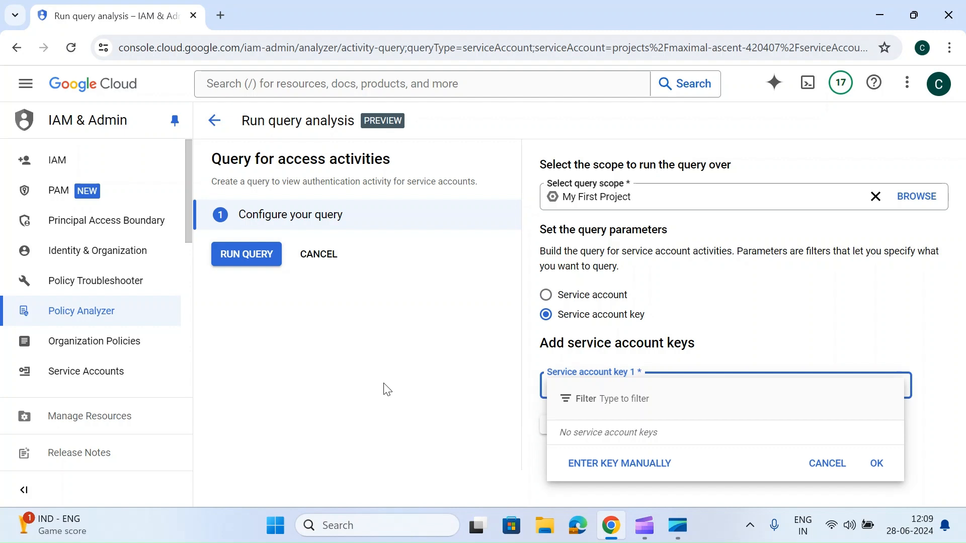
click(212, 127)
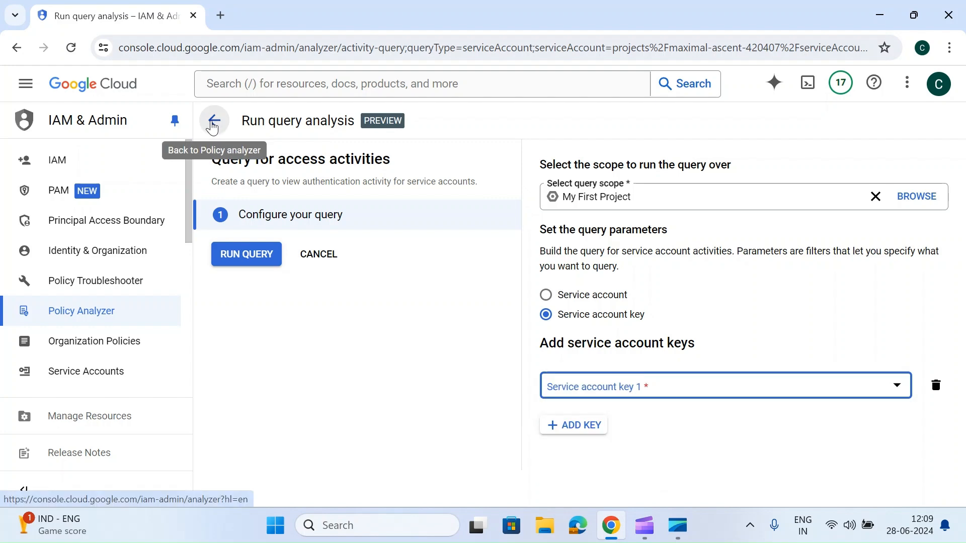
click(212, 127)
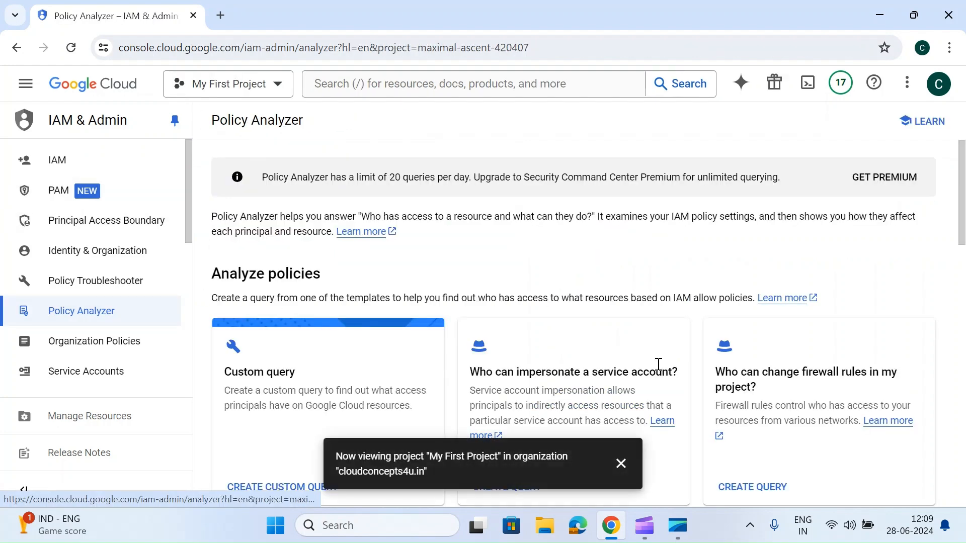
- Expand the additional policy templates and review the query templates for policies, organization policies and recent activity
click(621, 464)
scroll(629, 472, down, 6)
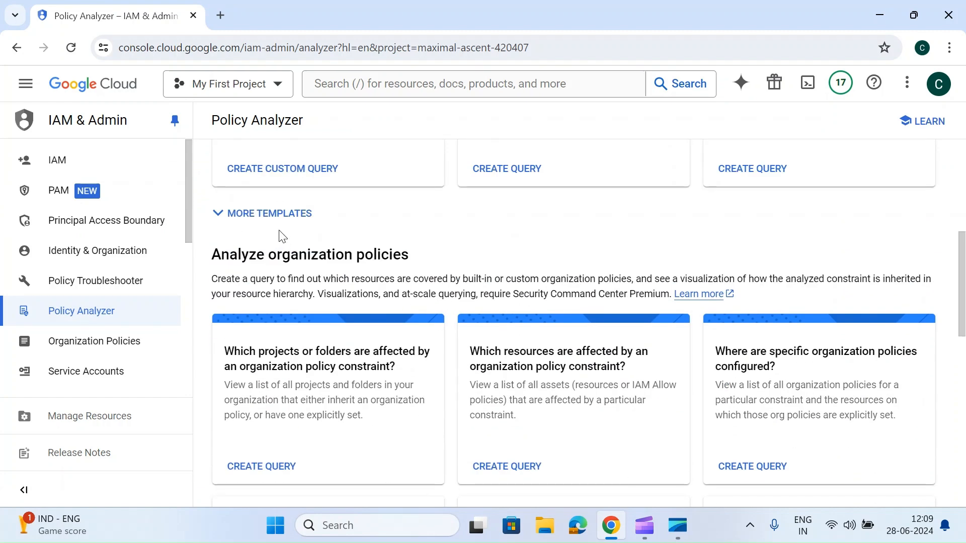
click(292, 227)
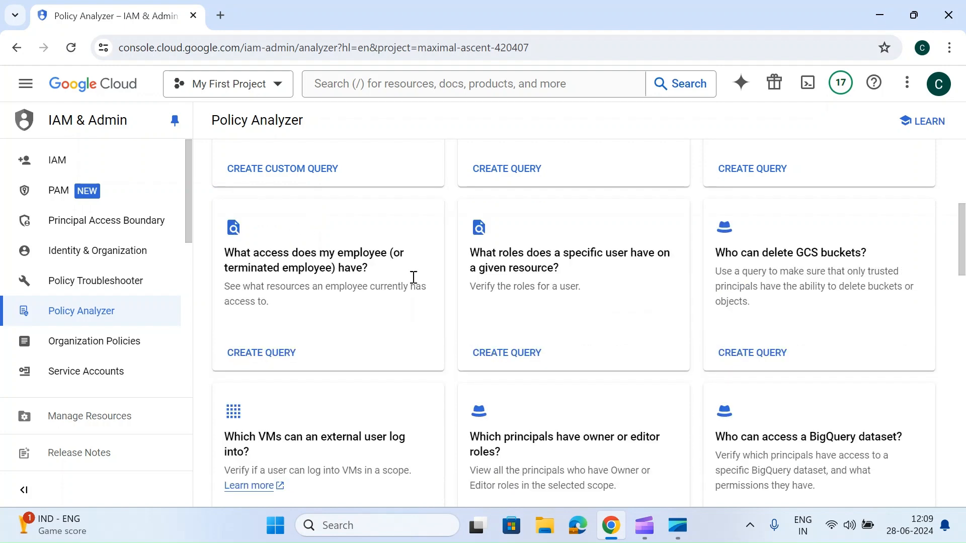
scroll(436, 304, up, 3)
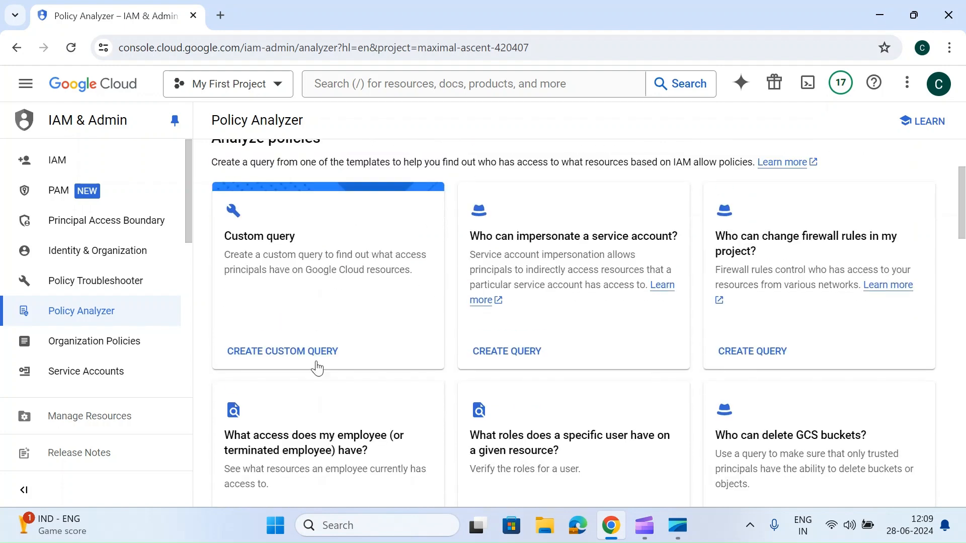
scroll(438, 379, down, 8)
scroll(438, 379, down, 7)
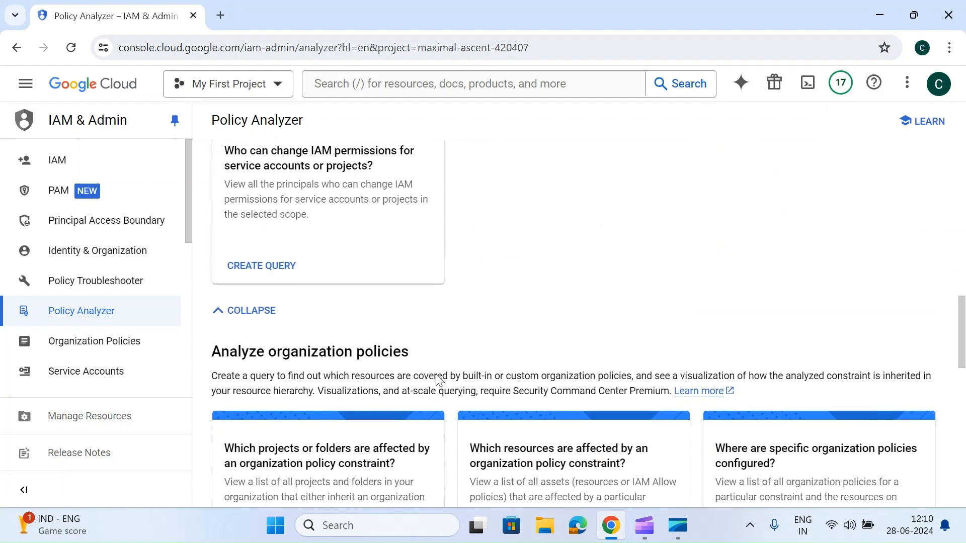
scroll(437, 379, down, 3)
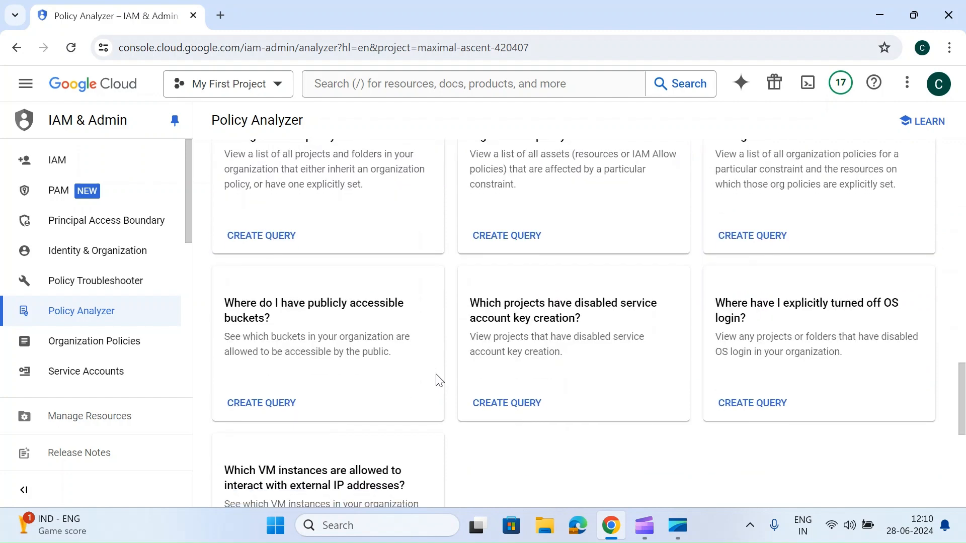
scroll(437, 380, down, 7)
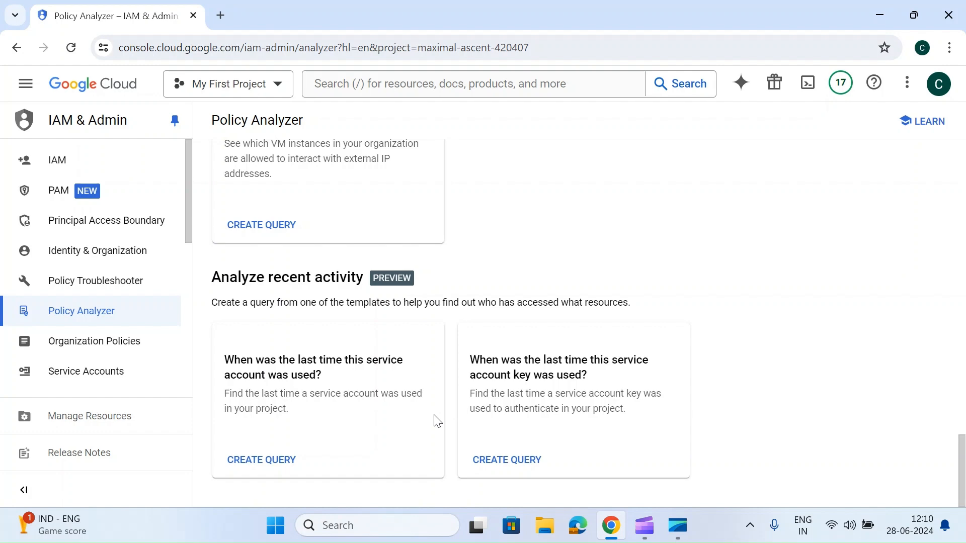
scroll(436, 421, up, 10)
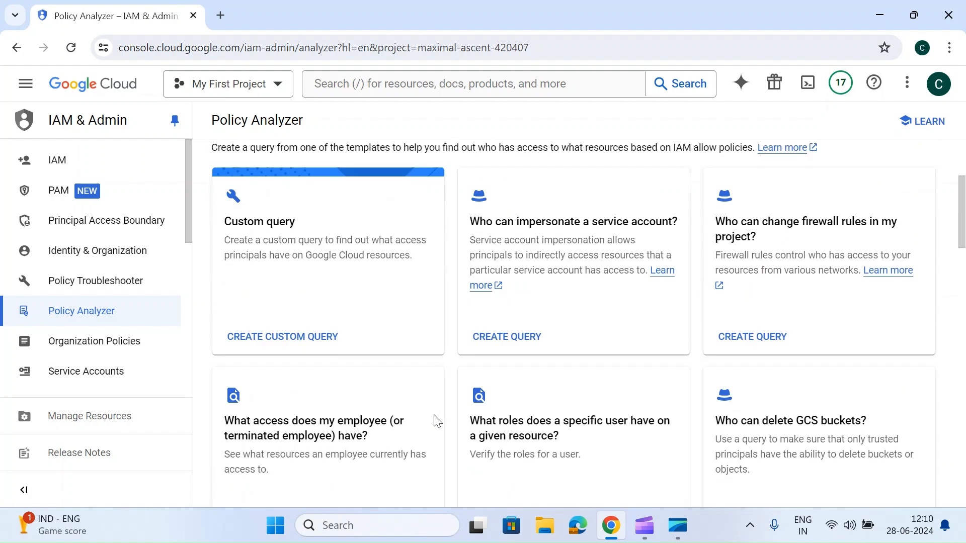